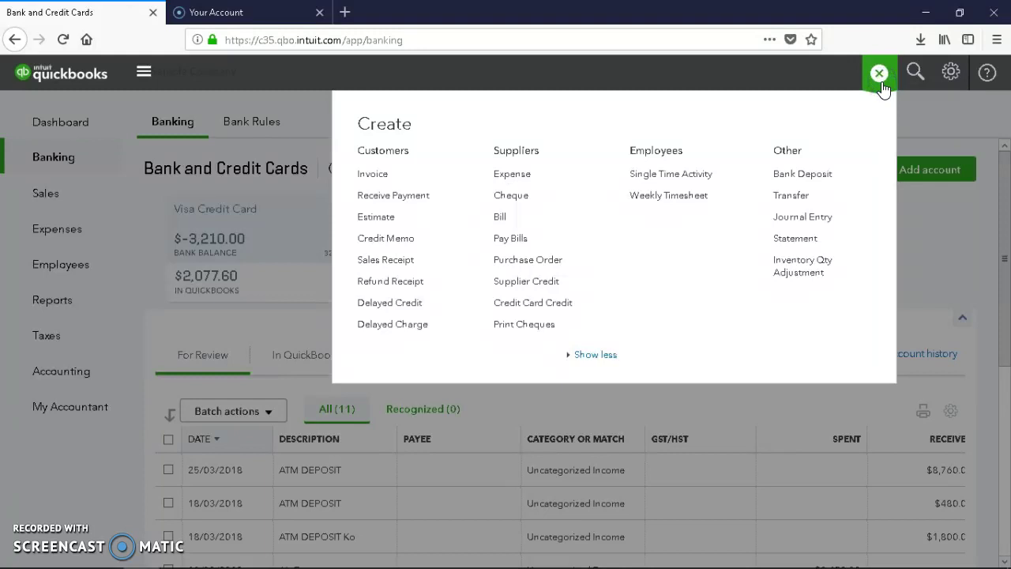
# - Close the Create list and open the company's Products and Services list
pyautogui.click(881, 79)
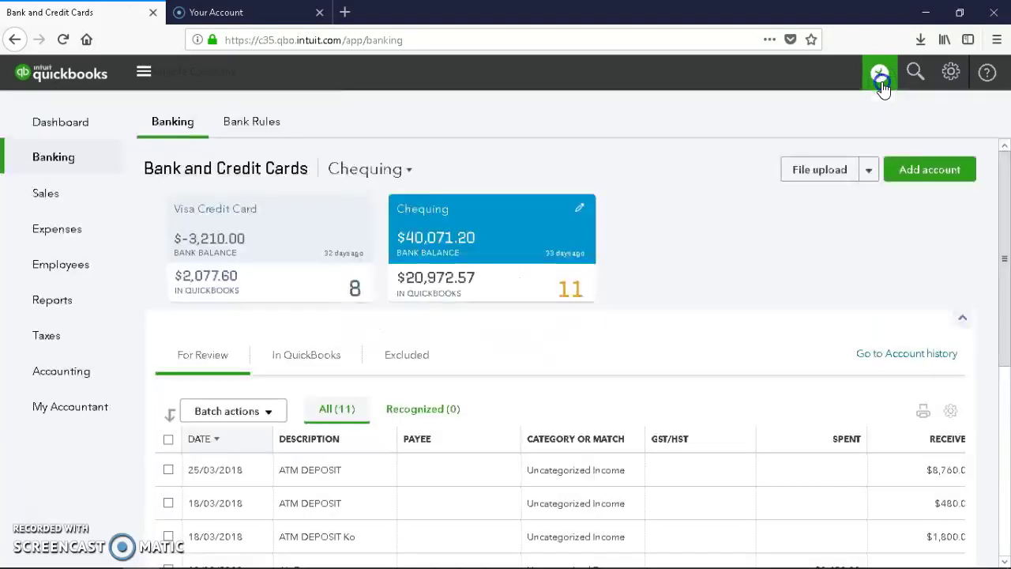
pyautogui.click(951, 79)
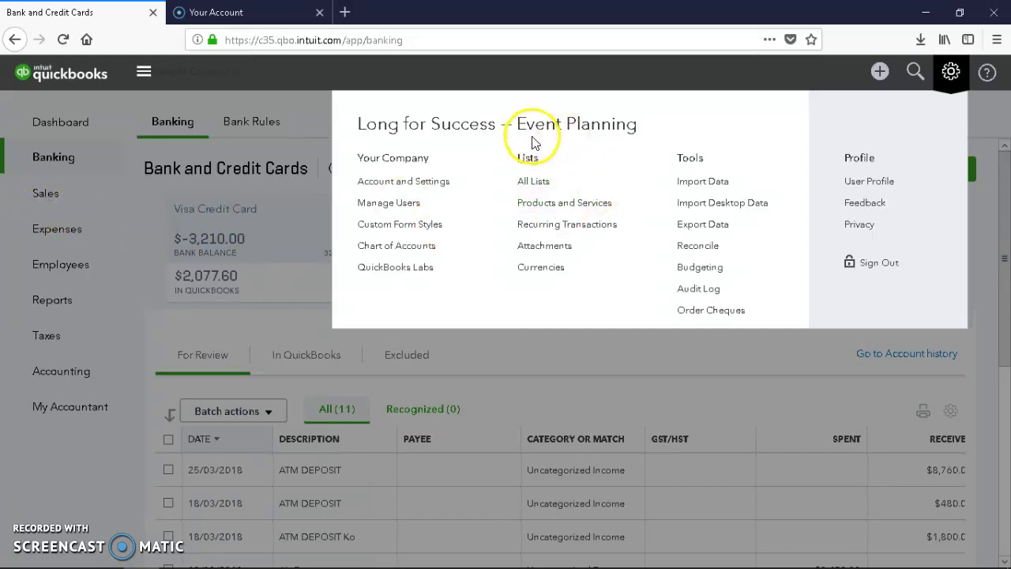
pyautogui.click(568, 202)
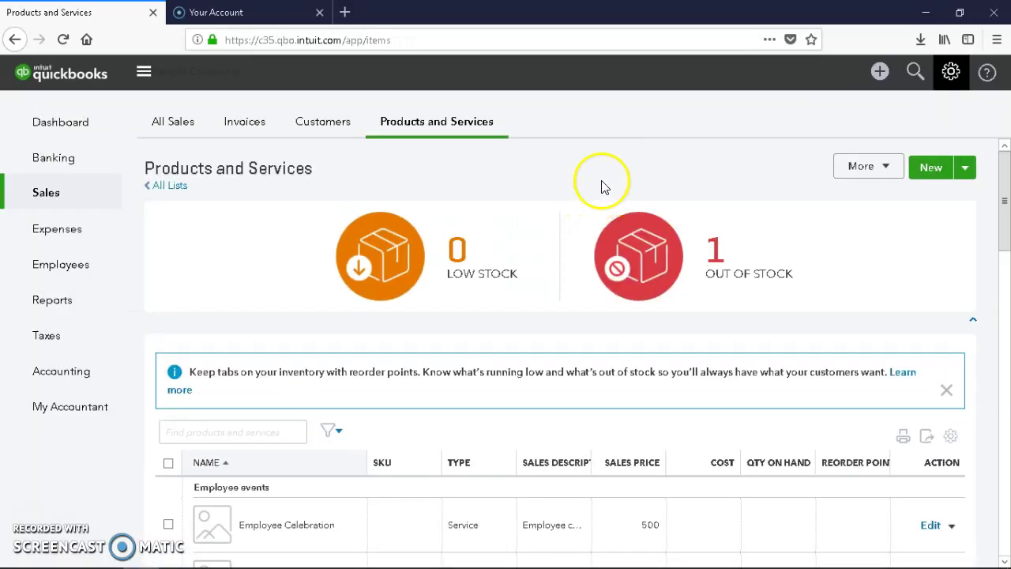
pyautogui.click(146, 120)
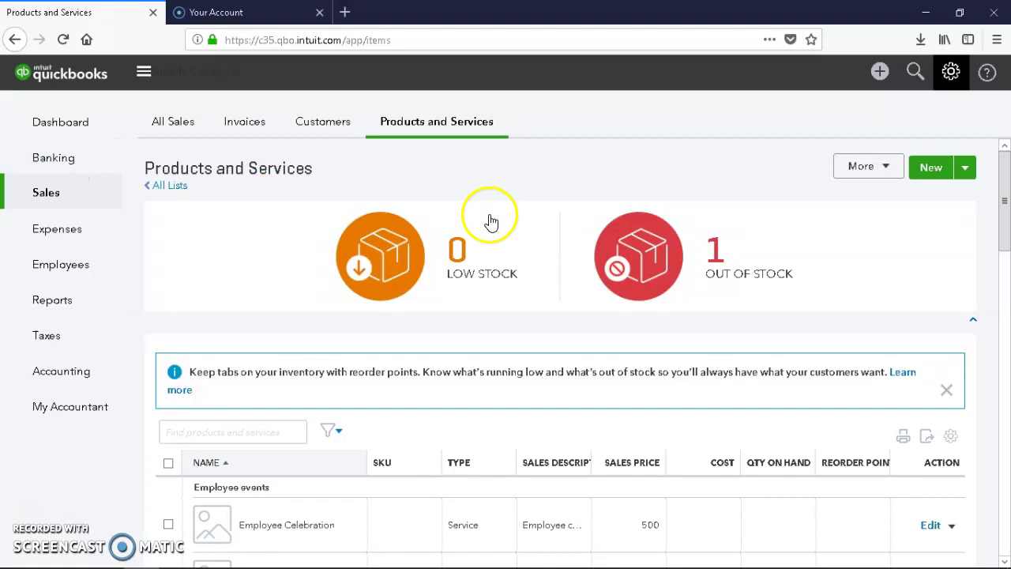
# - Look through the whole Products and Services list to see which items are set up
pyautogui.scroll(-10, 490, 221)
pyautogui.scroll(-4, 486, 218)
pyautogui.scroll(8, 486, 218)
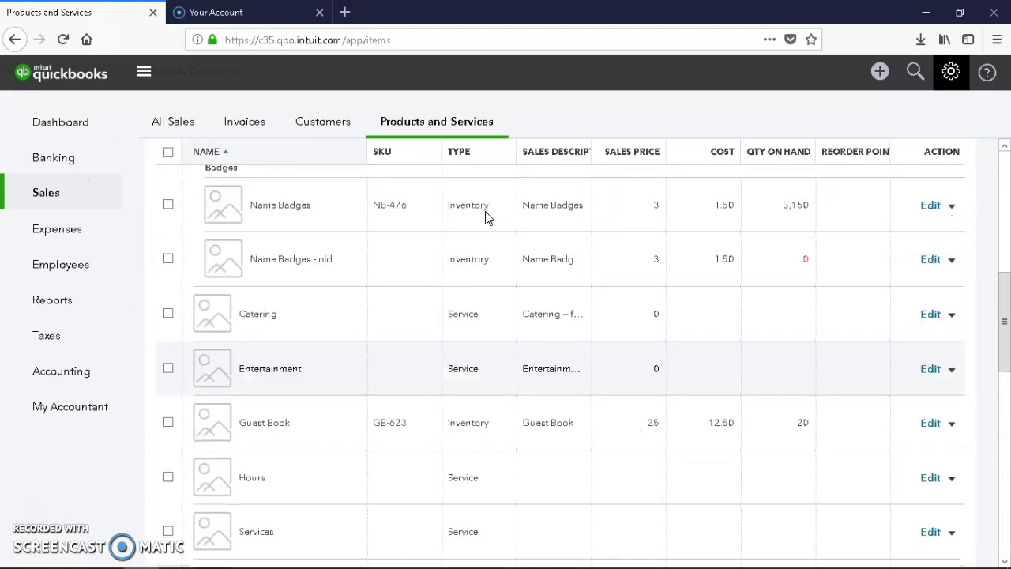
pyautogui.scroll(5, 488, 219)
pyautogui.scroll(2, 487, 219)
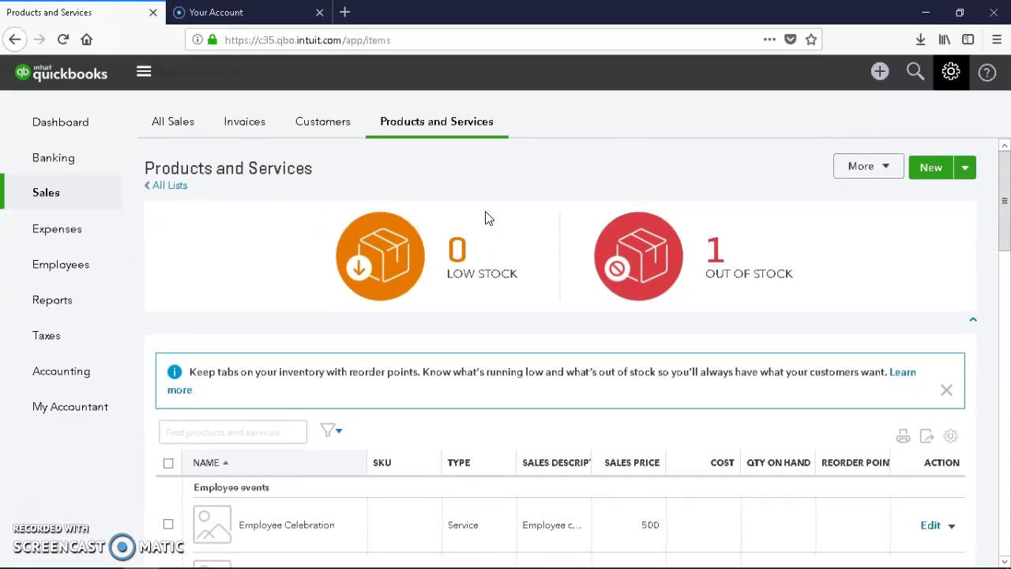
pyautogui.scroll(-2, 487, 219)
pyautogui.scroll(-2, 488, 219)
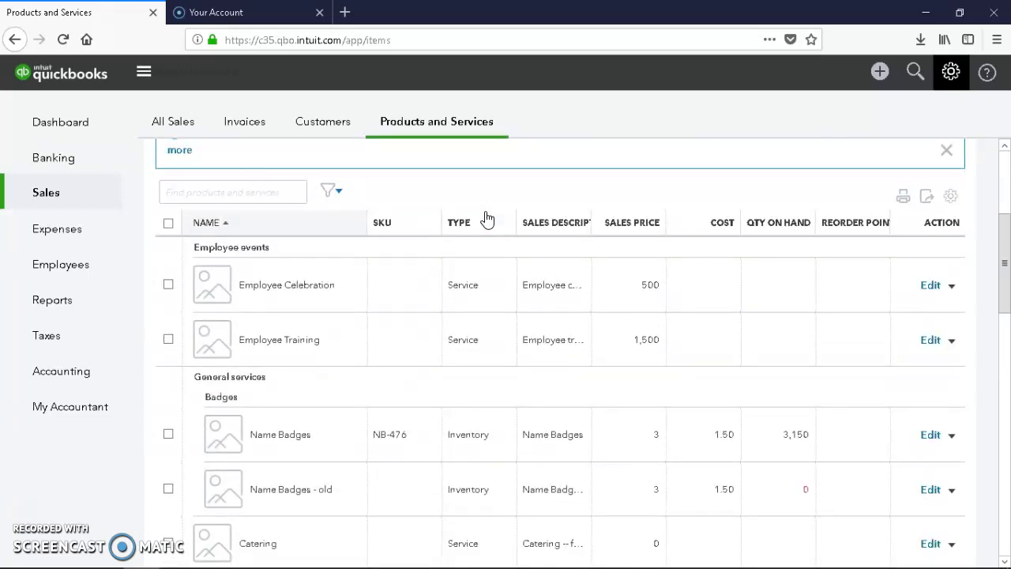
pyautogui.scroll(-3, 487, 219)
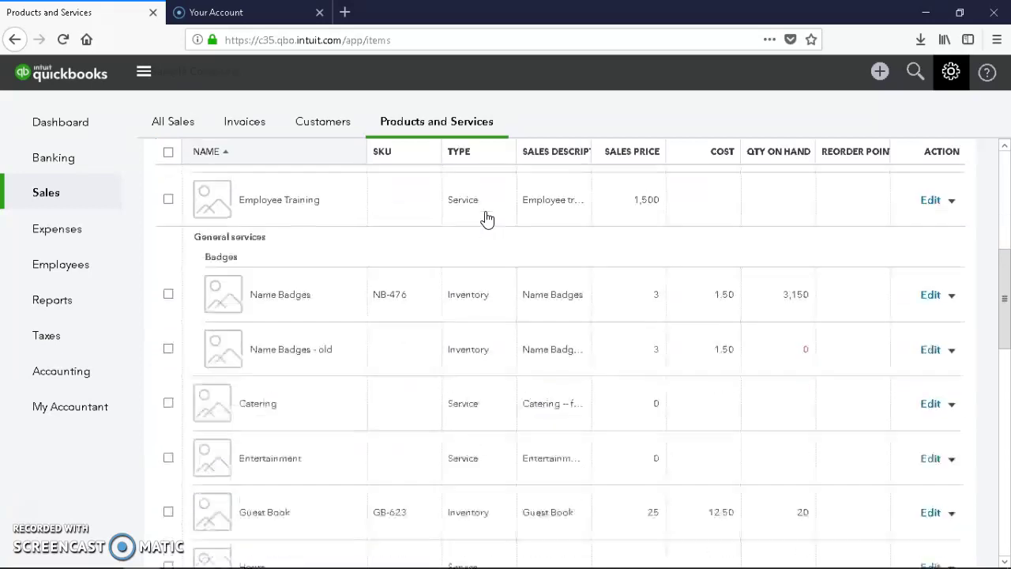
pyautogui.scroll(-3, 487, 225)
# - Examine how the items are grouped into categories such as Holiday party, Promotional items and Retreat
pyautogui.click(517, 245)
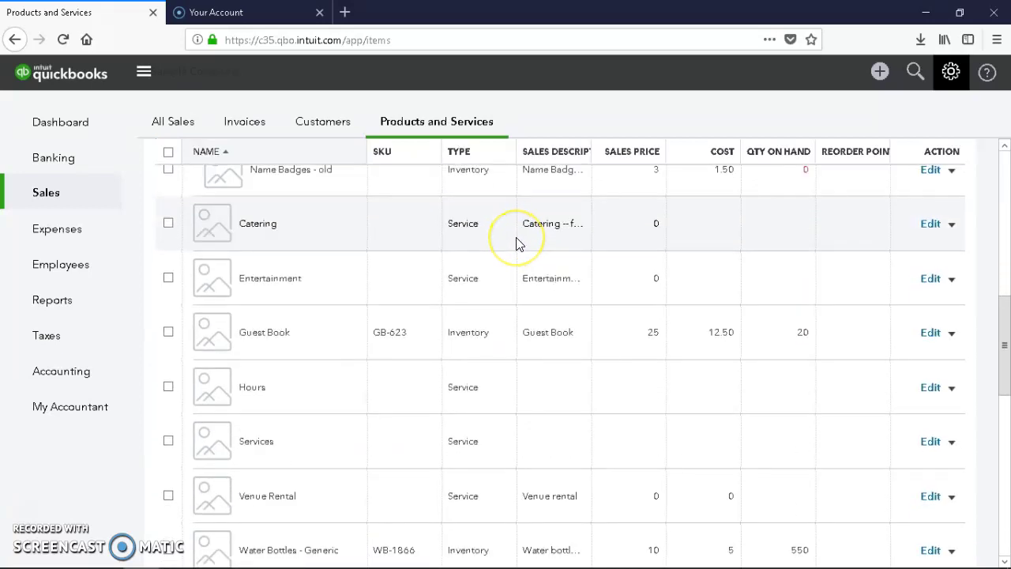
pyautogui.scroll(-3, 516, 245)
pyautogui.click(309, 342)
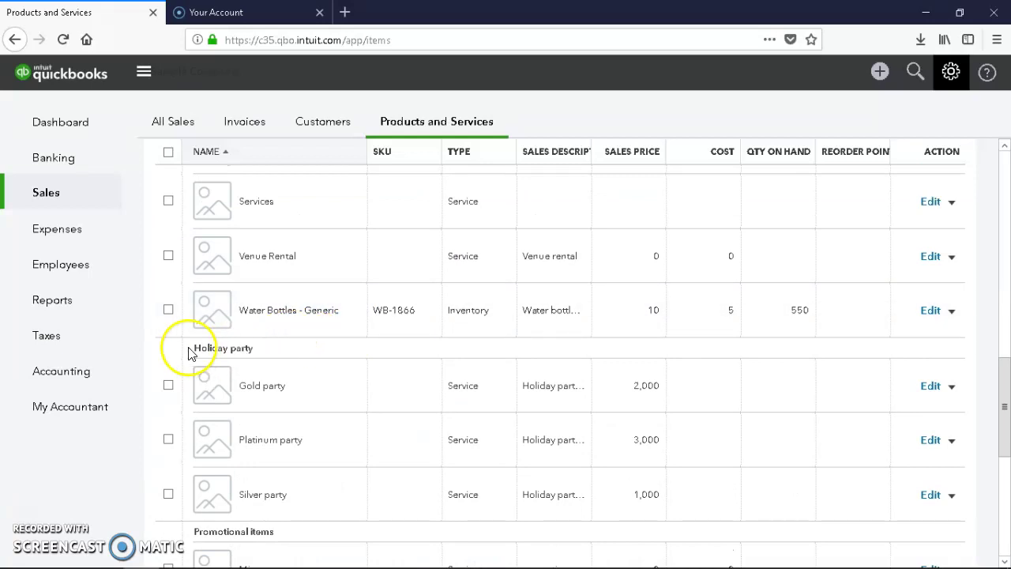
pyautogui.click(260, 353)
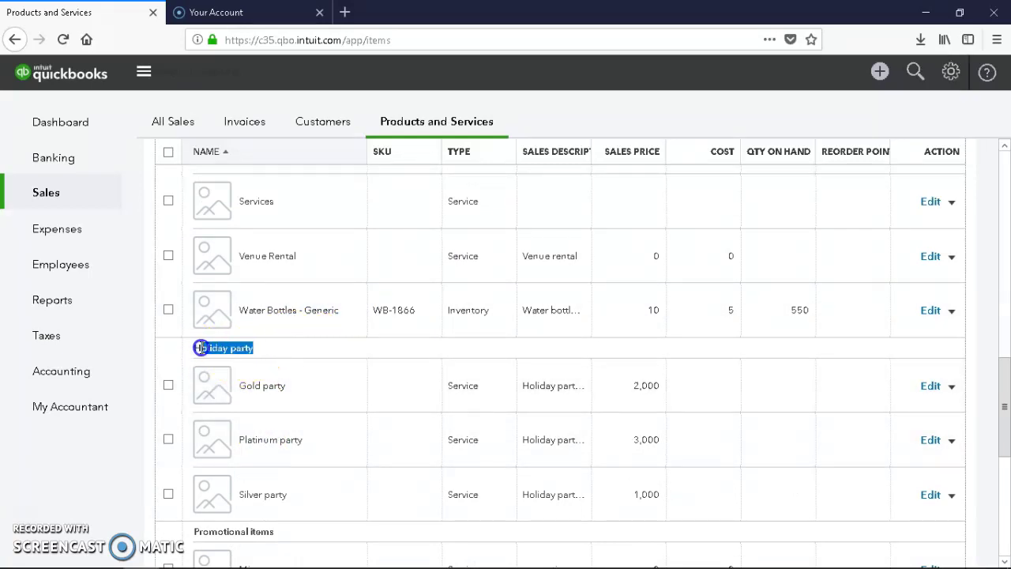
pyautogui.scroll(6, 293, 346)
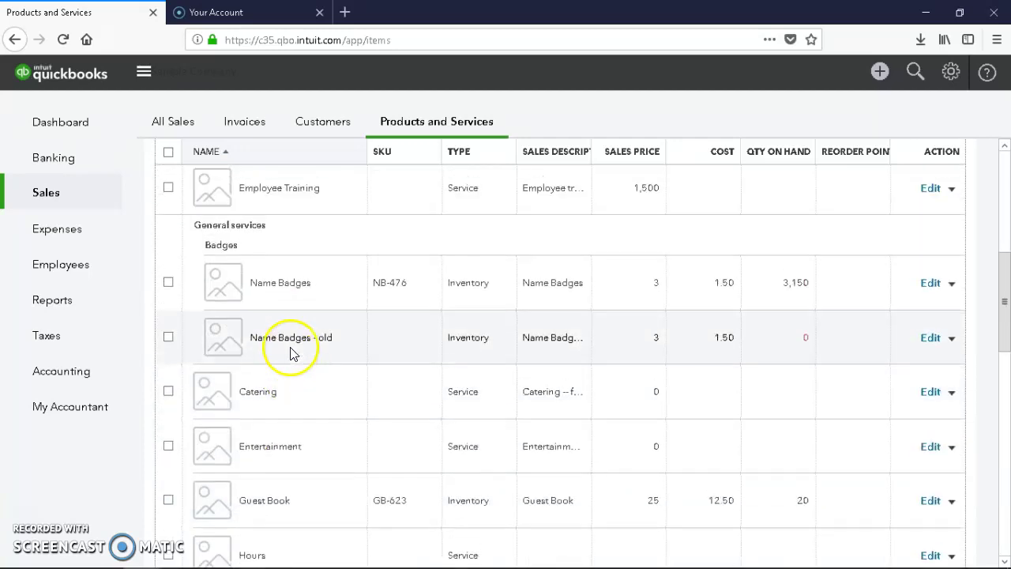
pyautogui.scroll(4, 276, 320)
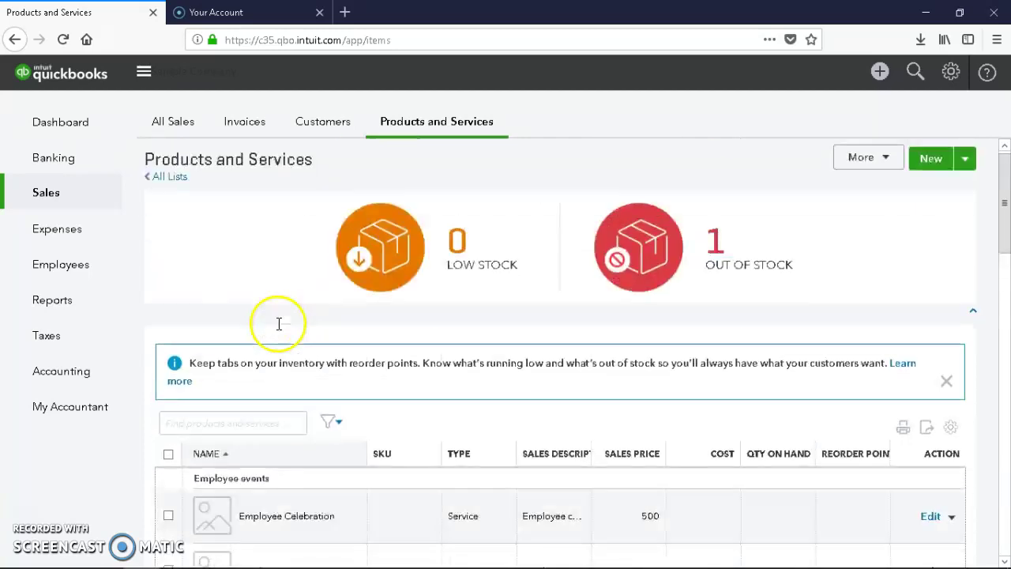
pyautogui.scroll(-1, 288, 342)
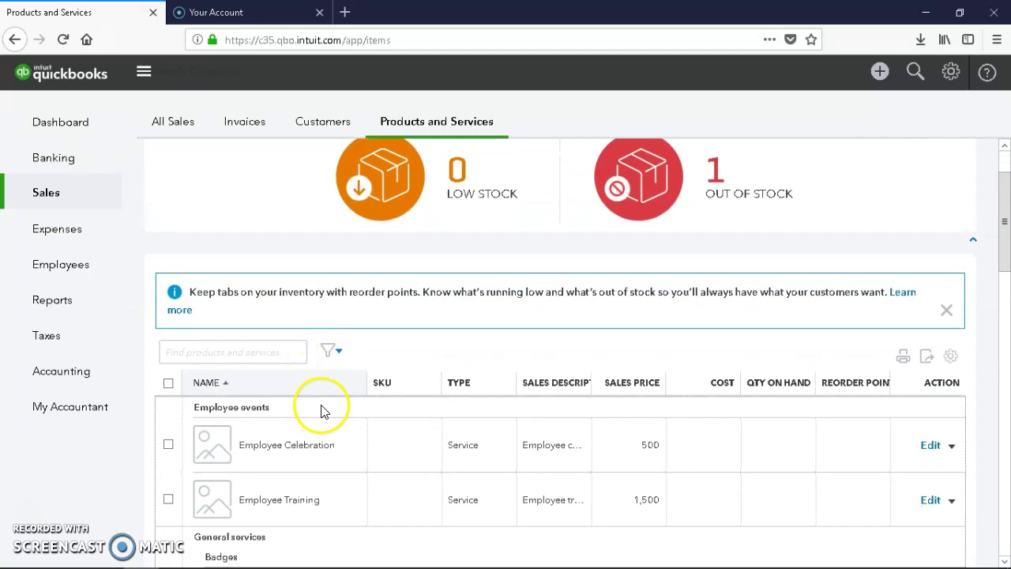
pyautogui.scroll(-12, 320, 407)
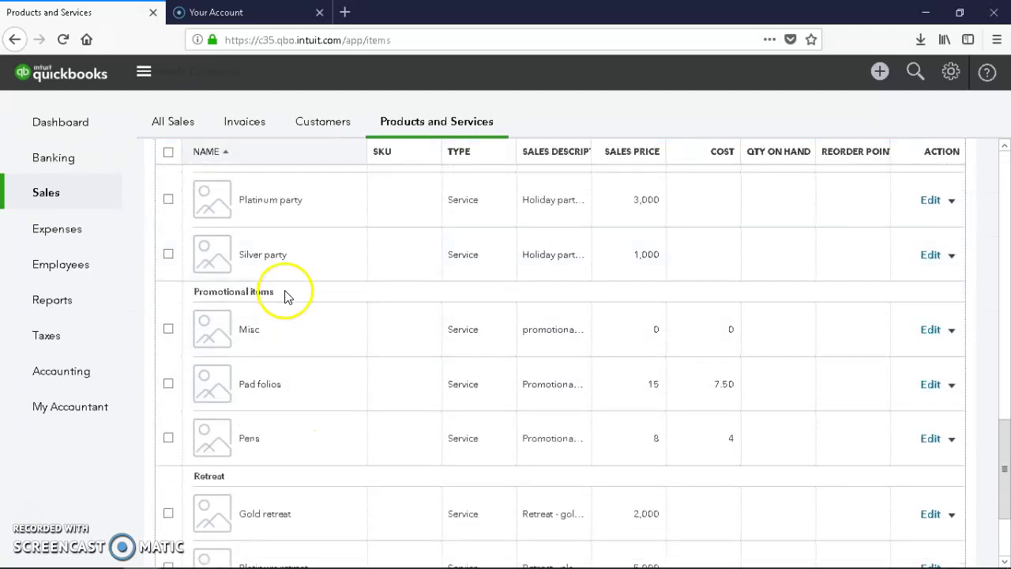
pyautogui.moveTo(286, 293); pyautogui.dragTo(185, 288)
pyautogui.scroll(-2, 348, 384)
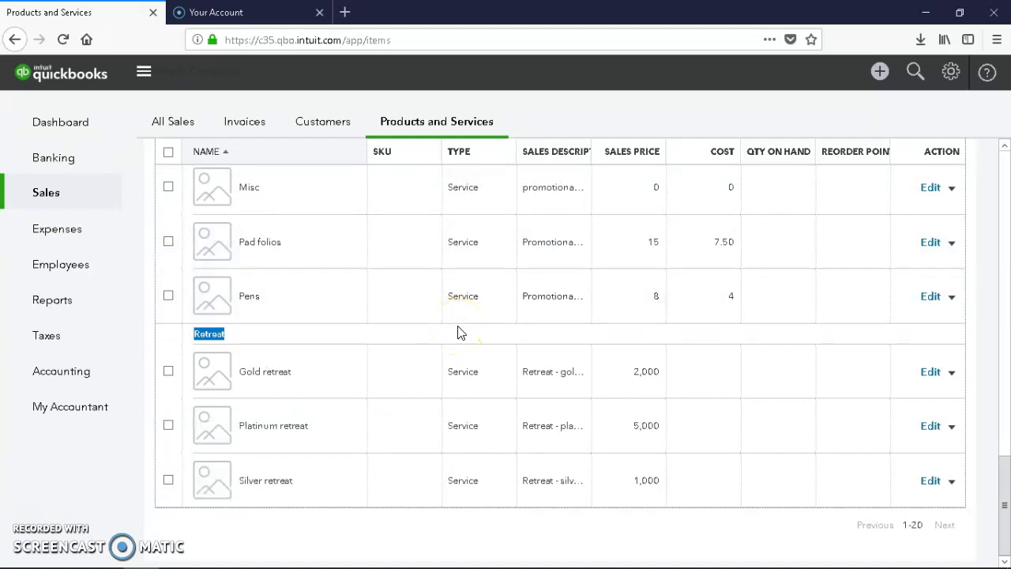
# - Examine the type, sales price, cost and quantity on hand of the items across all categories
pyautogui.scroll(1, 460, 329)
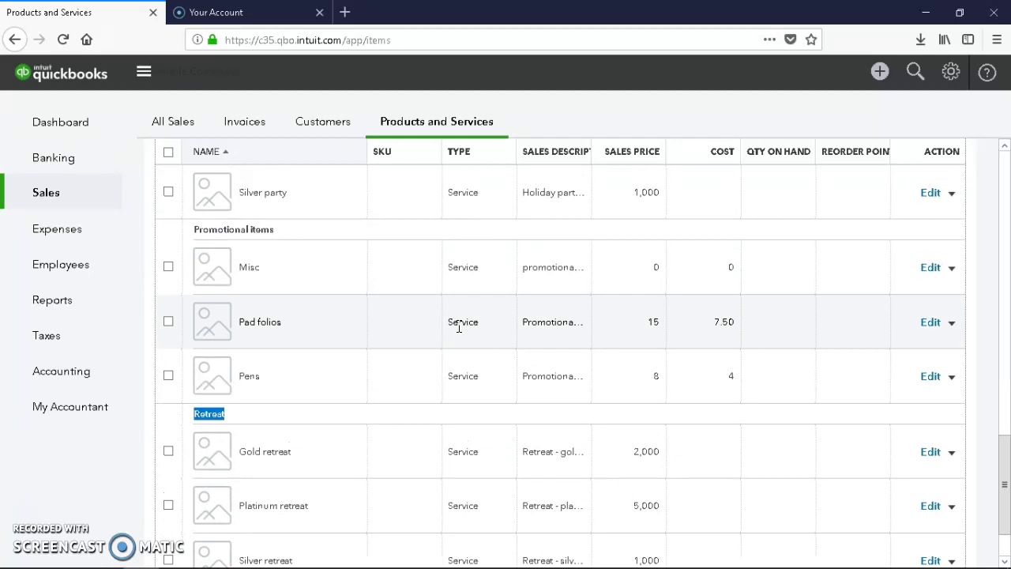
pyautogui.scroll(3, 512, 384)
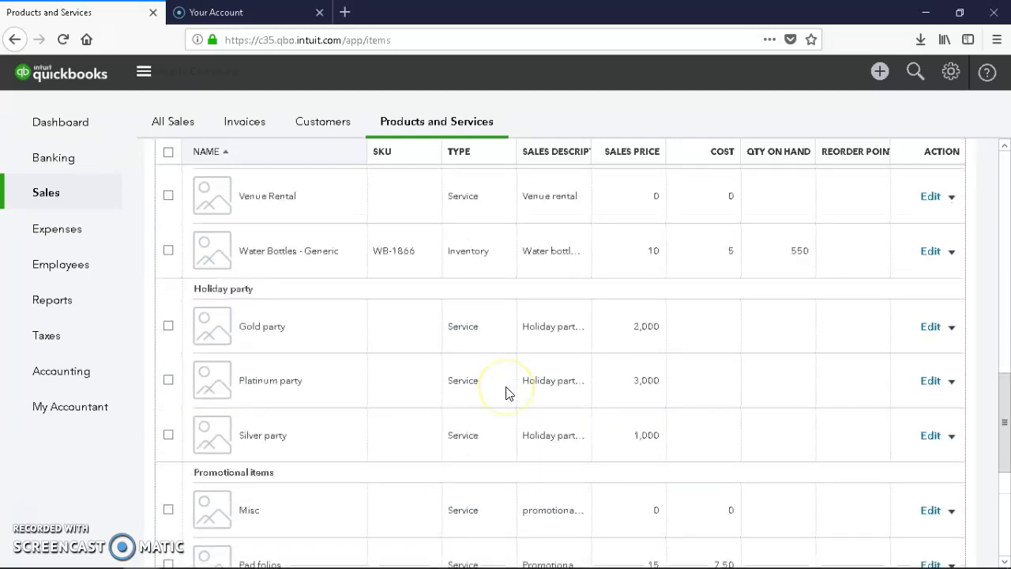
pyautogui.scroll(7, 508, 392)
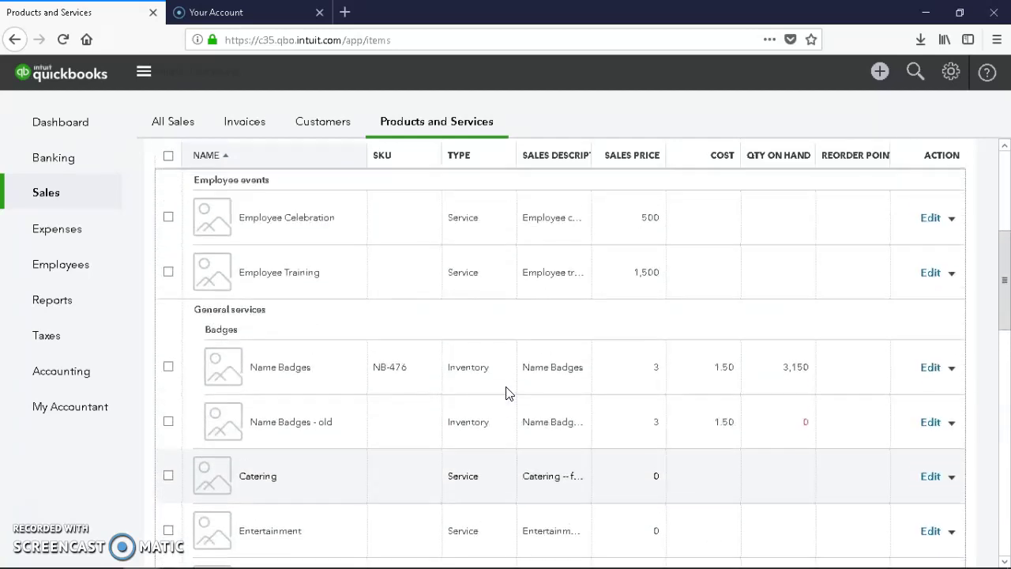
pyautogui.scroll(2, 508, 392)
pyautogui.click(485, 376)
pyautogui.scroll(-1, 466, 383)
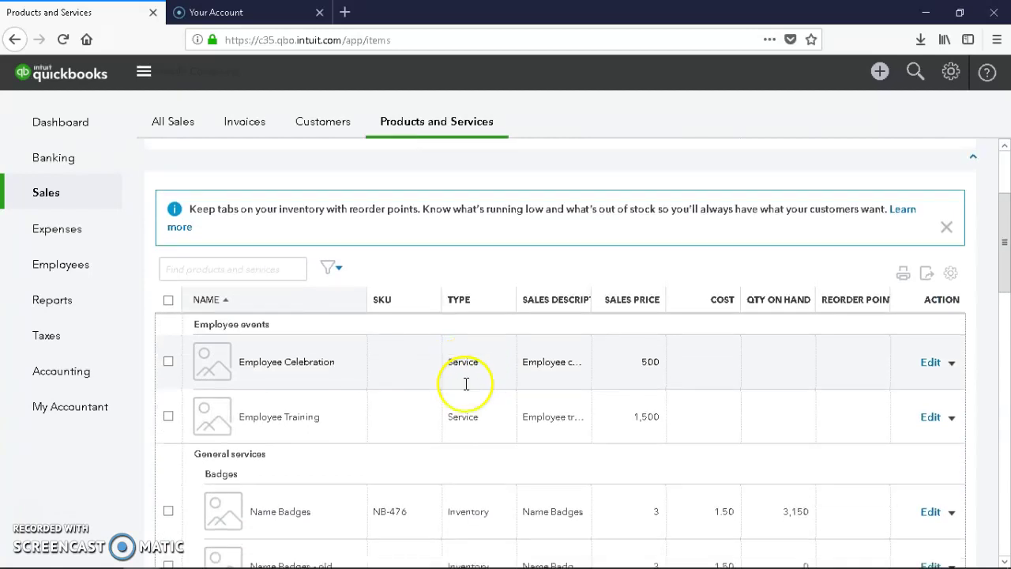
pyautogui.scroll(-2, 466, 384)
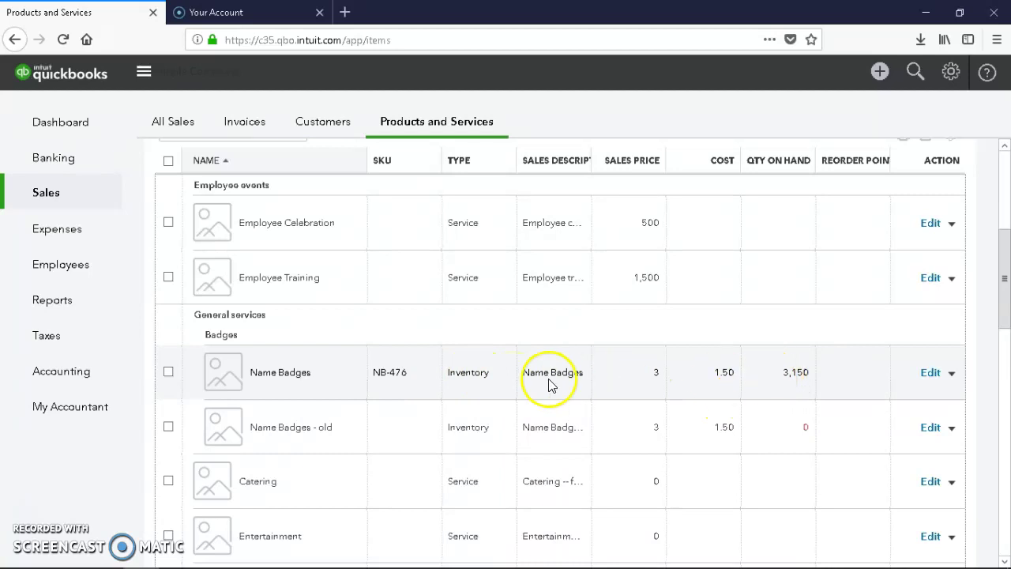
pyautogui.scroll(-2, 553, 384)
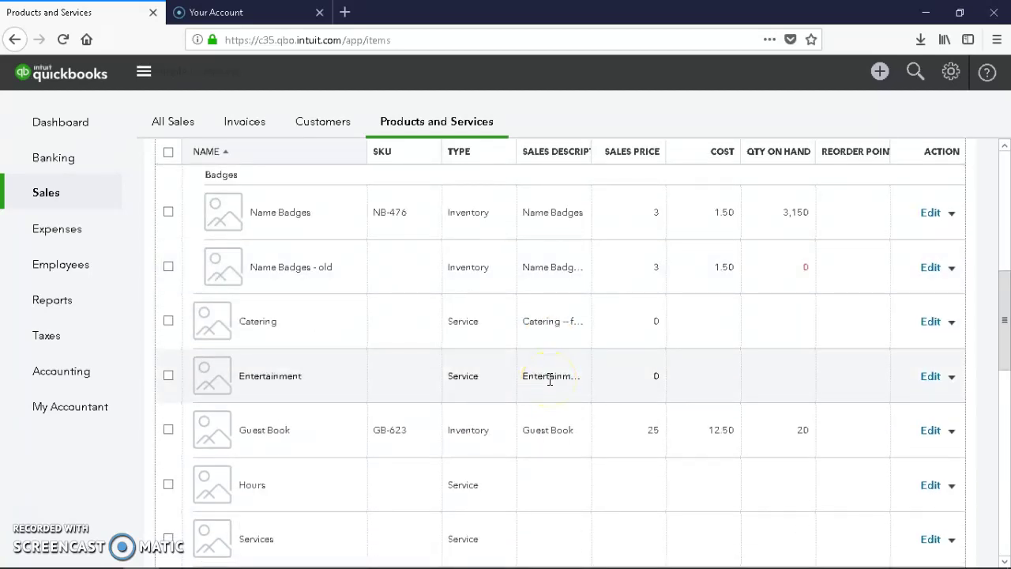
pyautogui.scroll(-2, 550, 380)
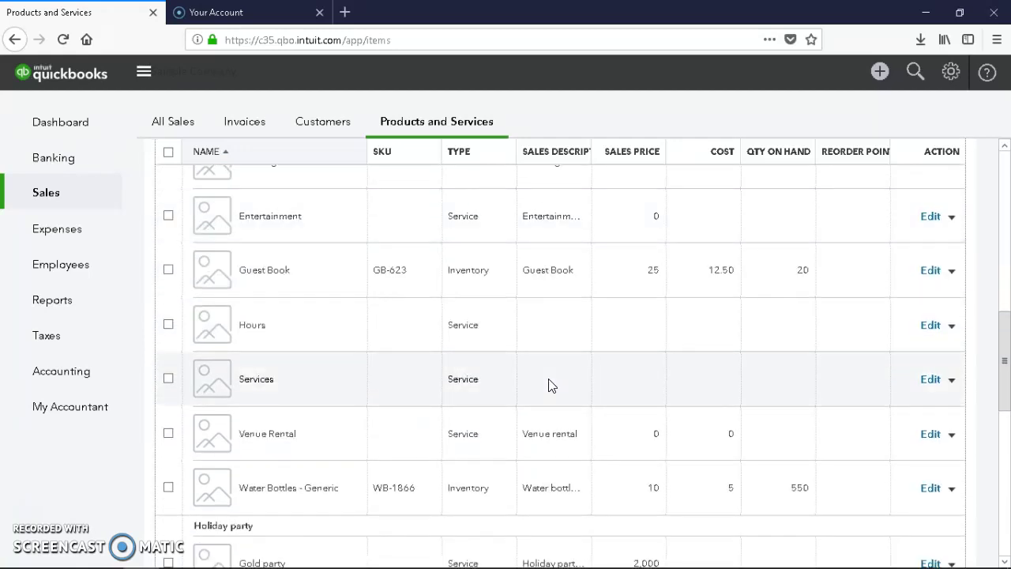
pyautogui.scroll(-2, 551, 384)
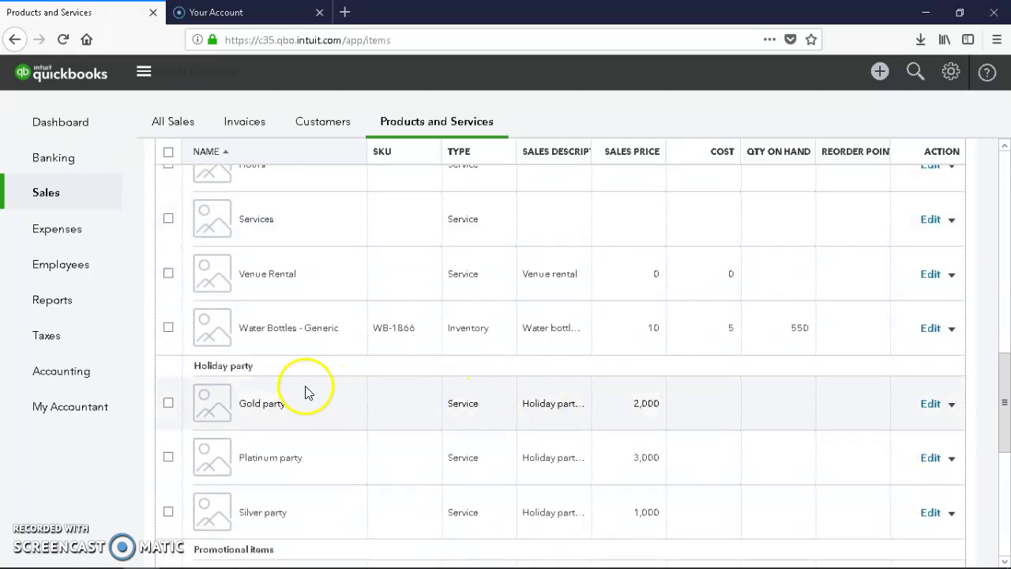
pyautogui.scroll(-5, 366, 408)
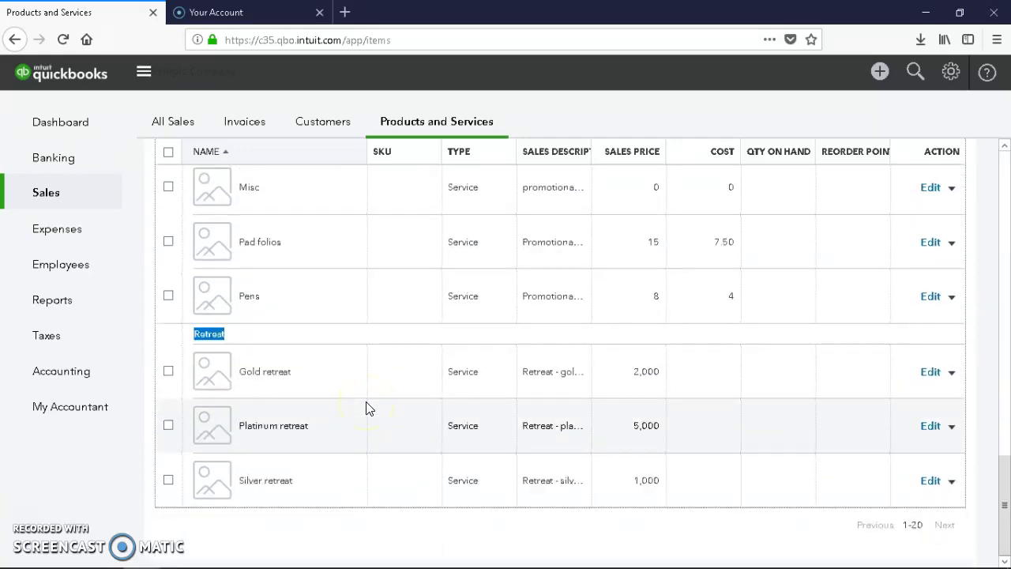
pyautogui.scroll(2, 366, 407)
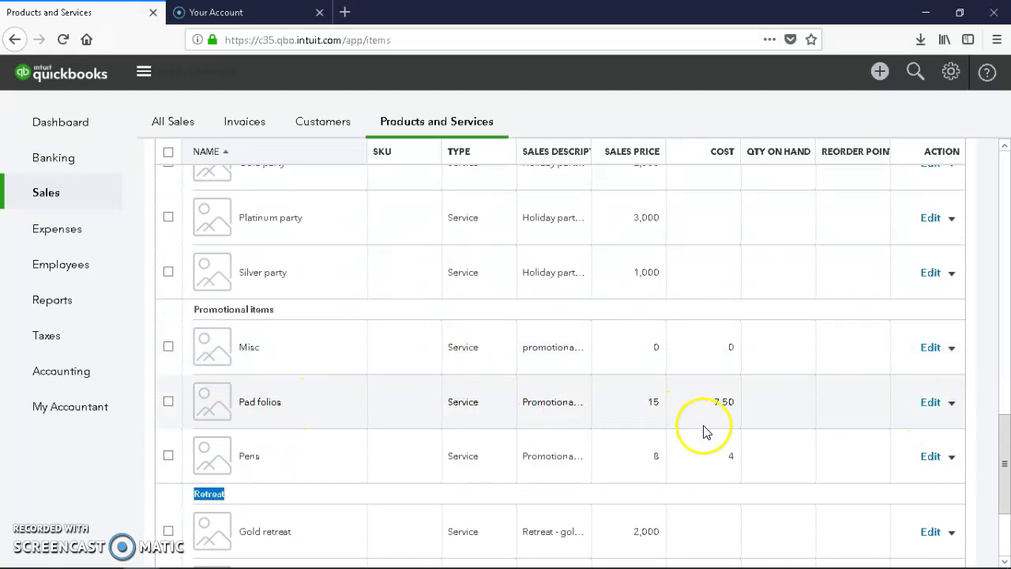
# - Review the item types offered for a new product or service and close the form without creating one
pyautogui.moveTo(1002, 427); pyautogui.dragTo(1000, 150)
pyautogui.click(966, 170)
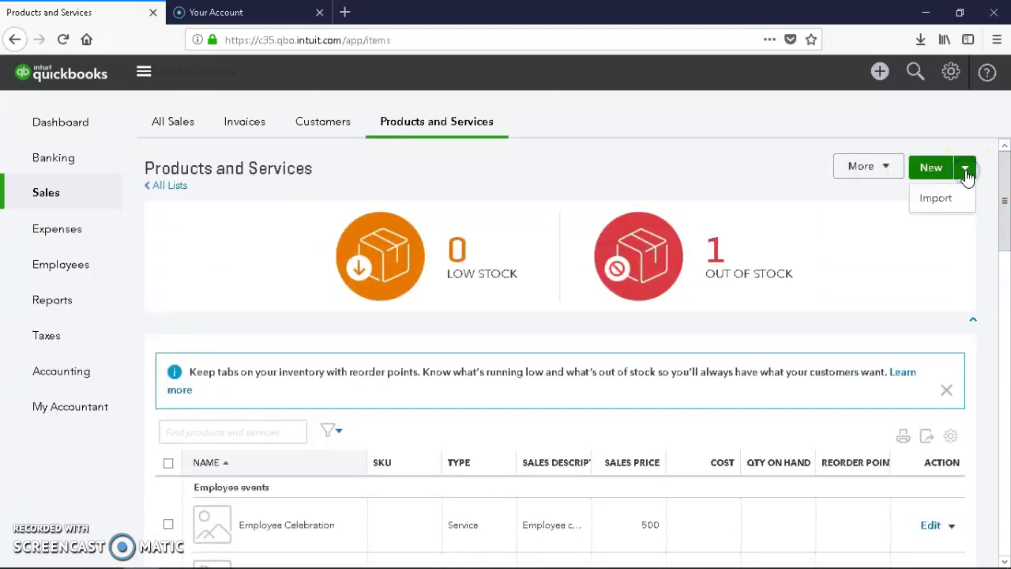
pyautogui.click(934, 169)
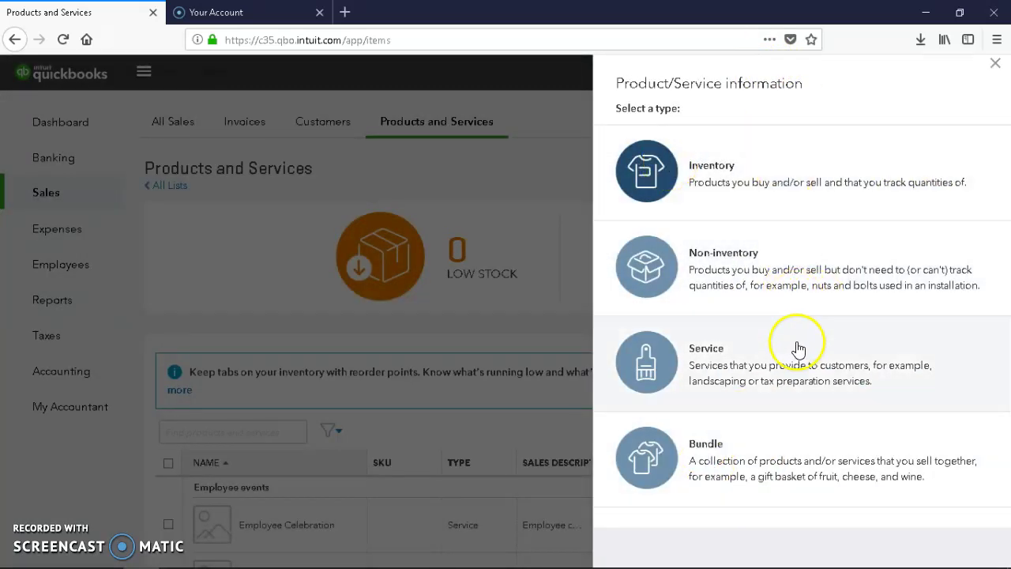
pyautogui.click(995, 63)
# - Open the Pad folios service under Promotional items for editing and check its name and SKU fields
pyautogui.scroll(-4, 908, 347)
pyautogui.scroll(-4, 885, 363)
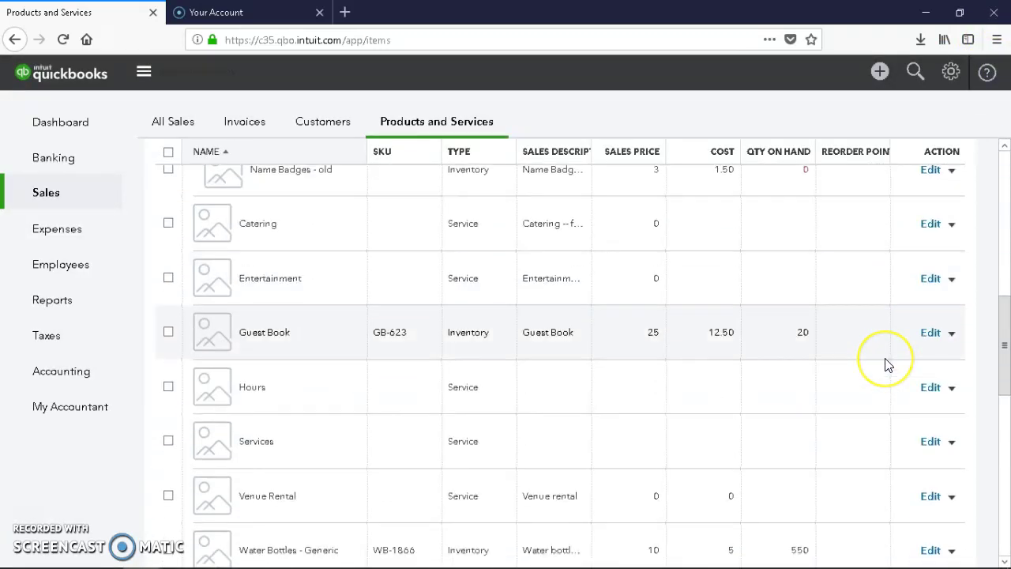
pyautogui.scroll(-1, 886, 363)
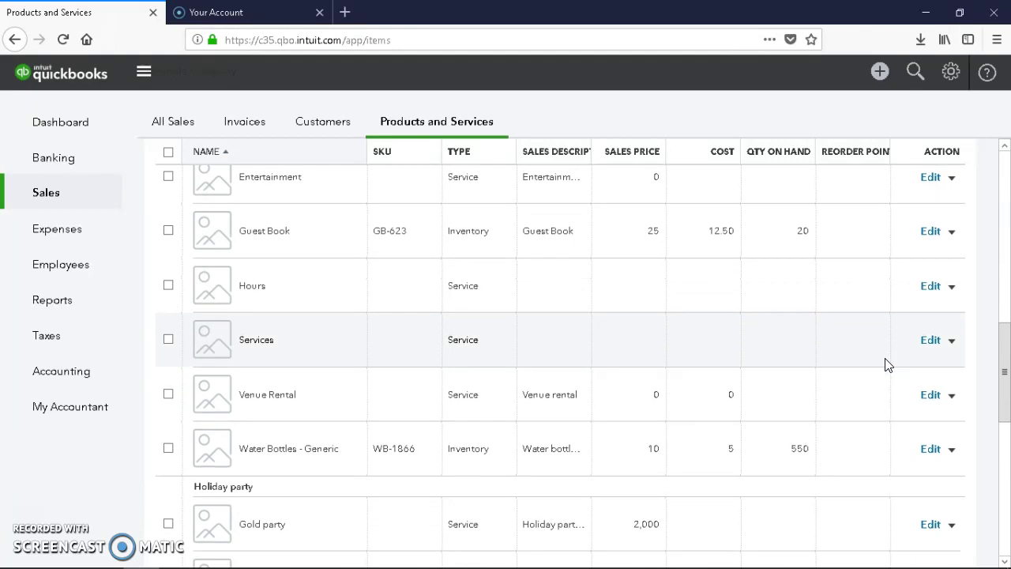
pyautogui.scroll(-2, 942, 423)
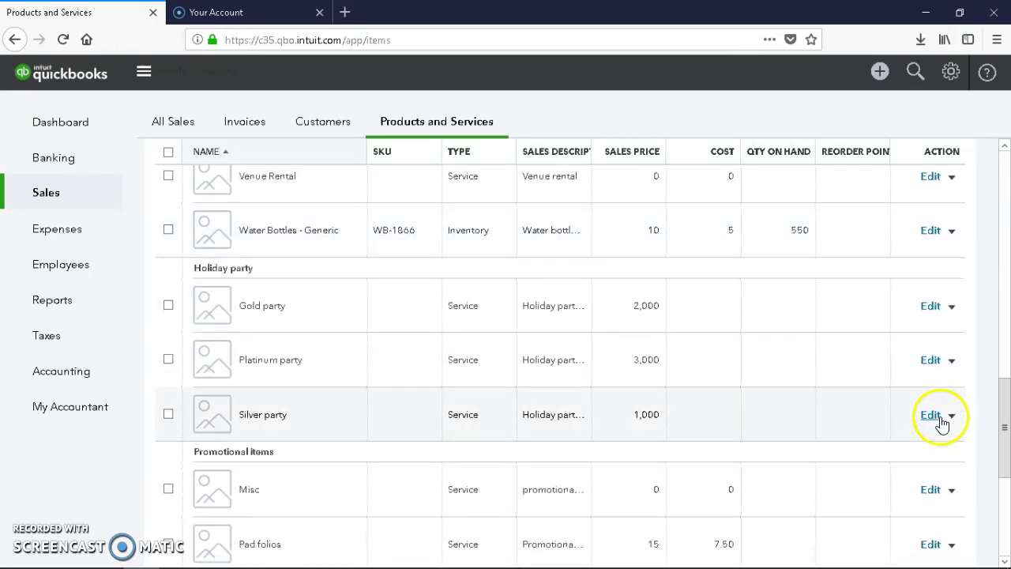
pyautogui.scroll(-2, 941, 430)
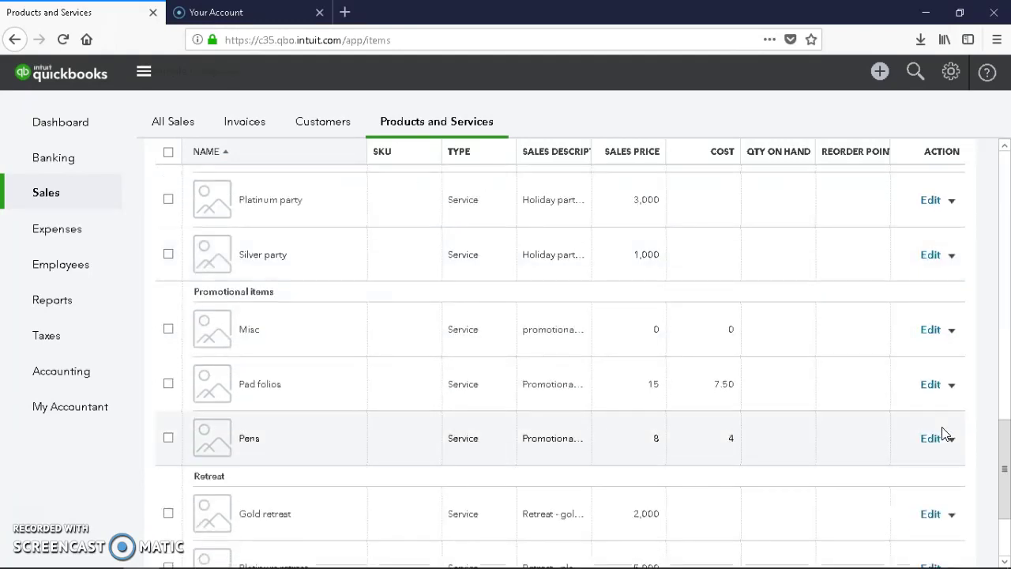
pyautogui.click(932, 385)
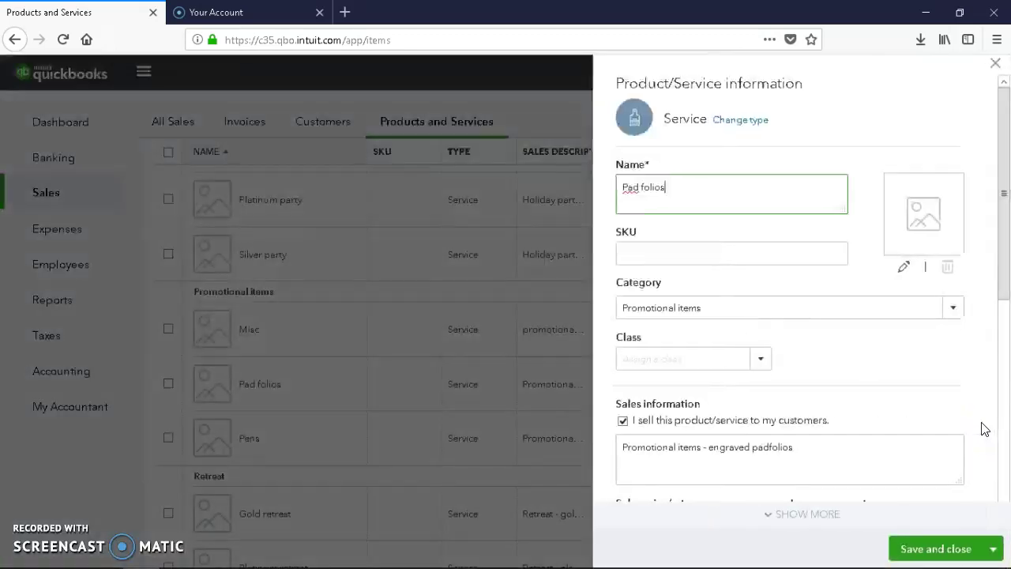
pyautogui.click(688, 183)
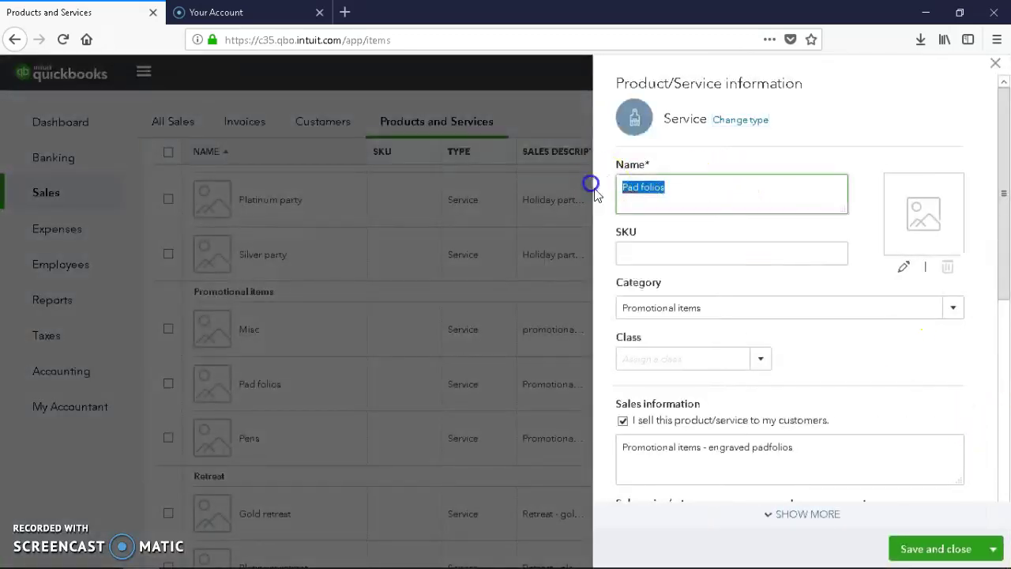
pyautogui.click(688, 253)
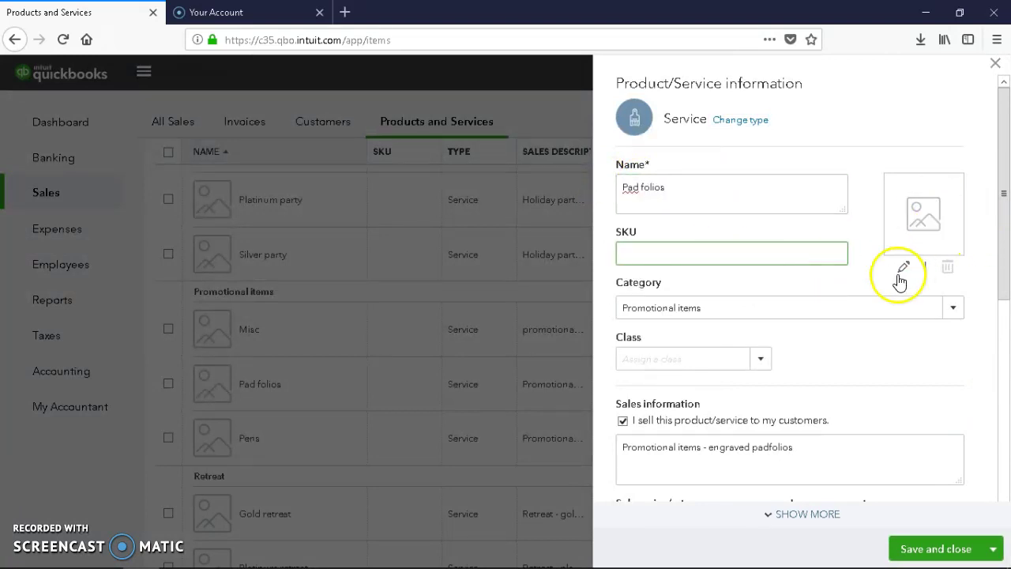
# - Review the category choices for Pad folios and examine the form's sales and purchasing sections
pyautogui.click(954, 310)
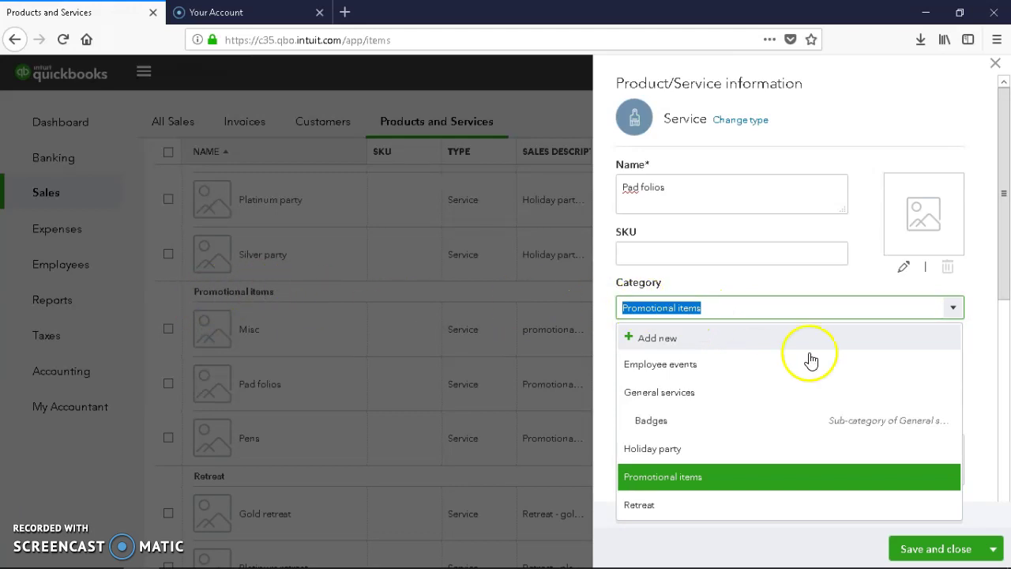
pyautogui.click(983, 380)
pyautogui.scroll(-1, 984, 383)
pyautogui.scroll(-3, 988, 385)
pyautogui.click(1001, 393)
pyautogui.scroll(-4, 1002, 402)
pyautogui.scroll(4, 1002, 401)
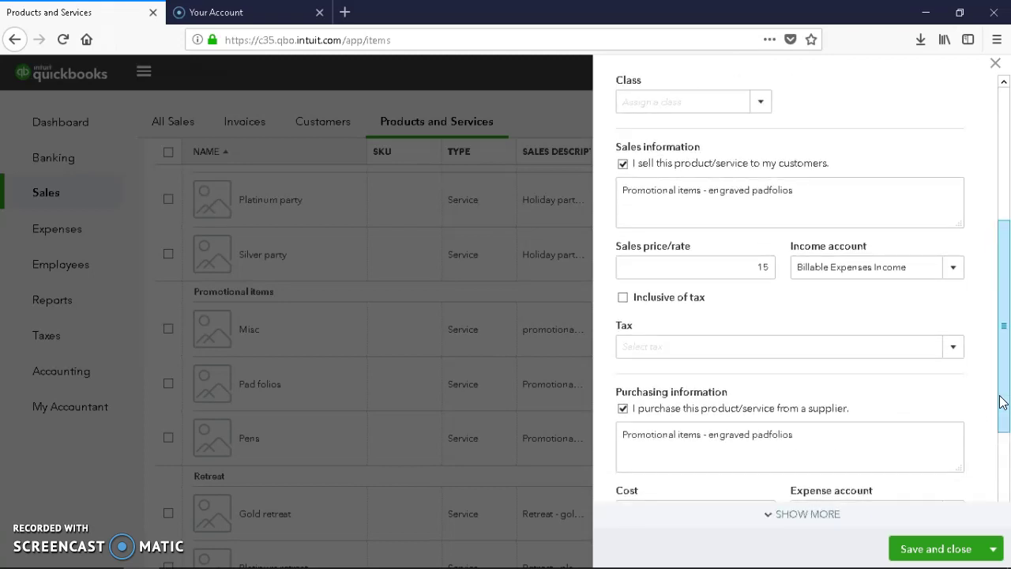
pyautogui.scroll(2, 1002, 401)
# - Compare the Pad folios sales and purchasing descriptions and accounts, and check the category and class fields
pyautogui.scroll(-4, 1002, 401)
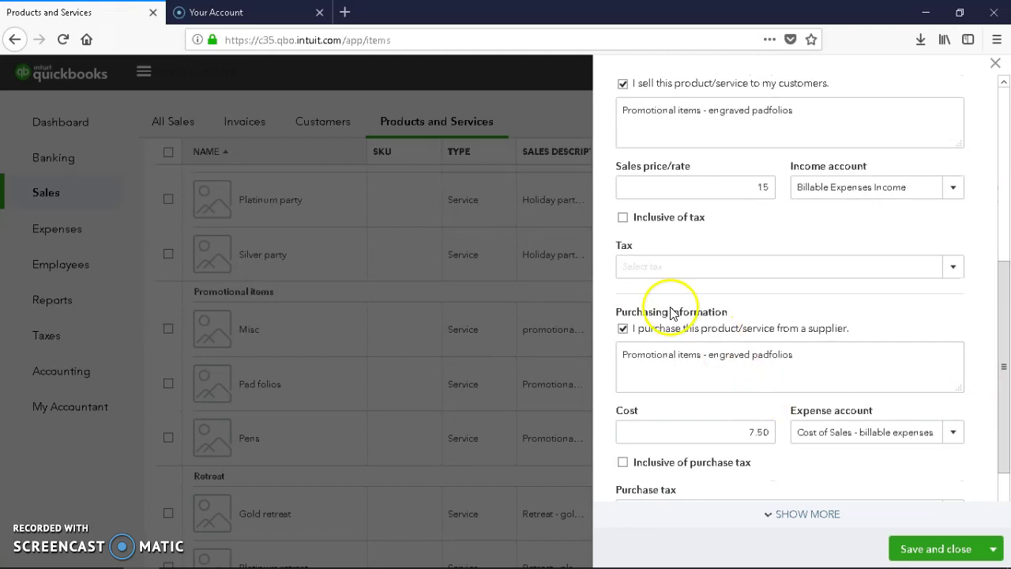
pyautogui.scroll(4, 711, 316)
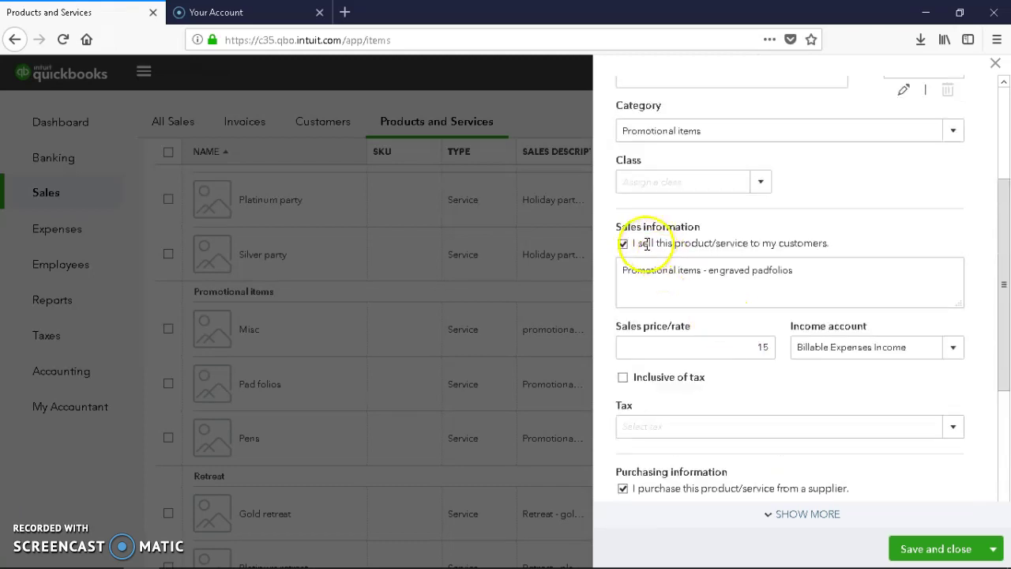
pyautogui.scroll(-4, 716, 268)
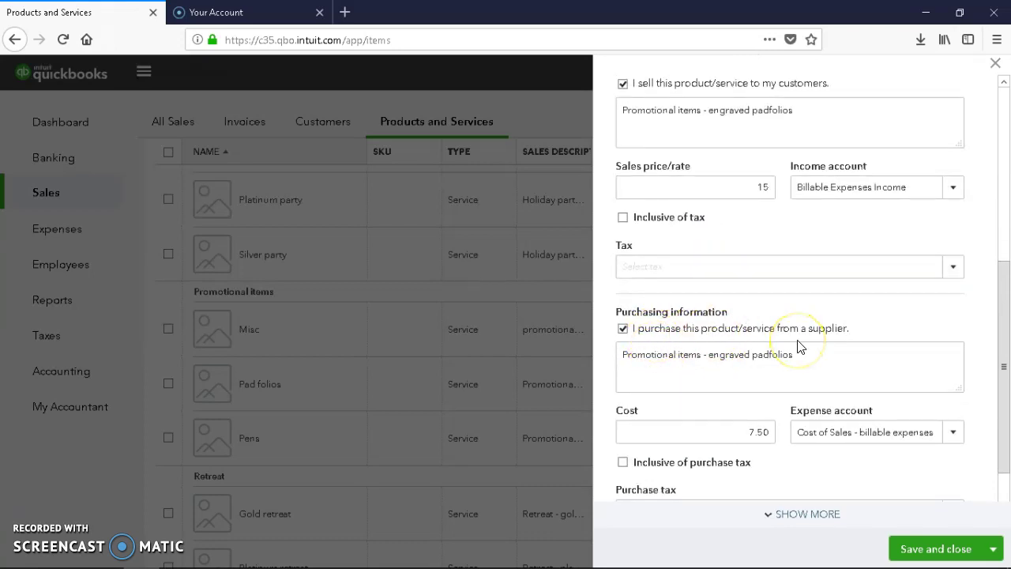
pyautogui.scroll(4, 859, 356)
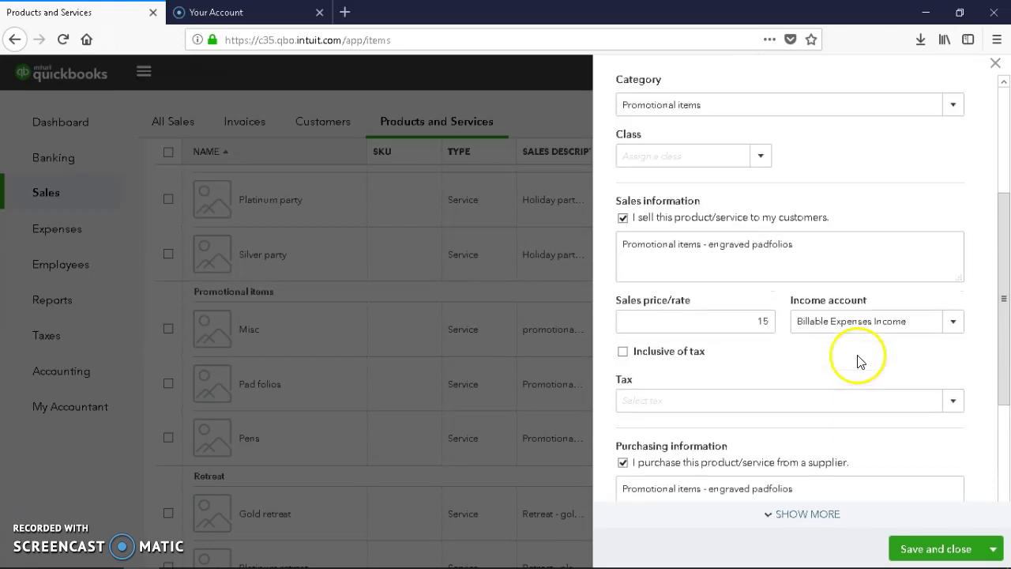
pyautogui.scroll(-4, 858, 355)
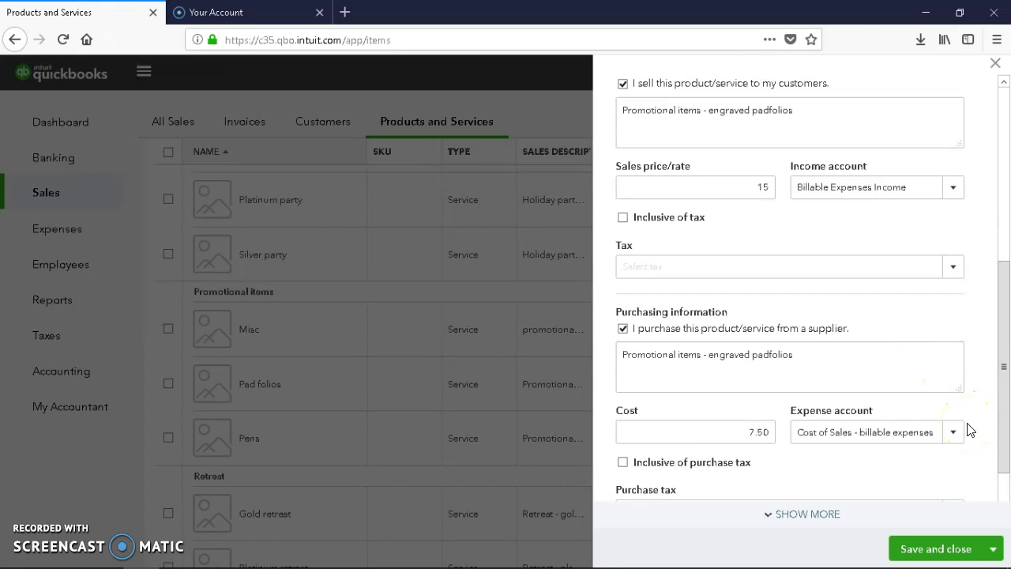
pyautogui.scroll(6, 970, 424)
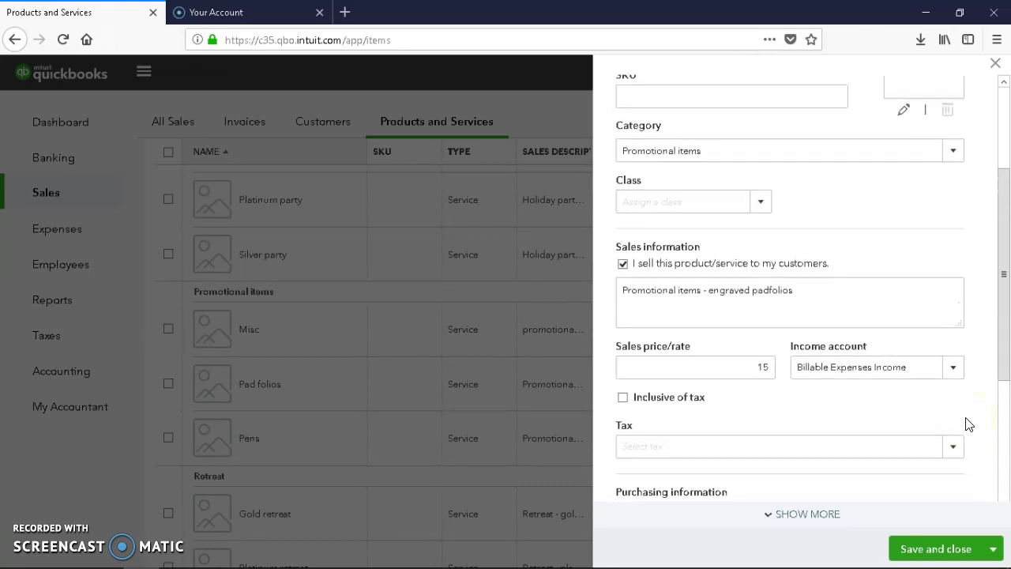
pyautogui.scroll(2, 970, 424)
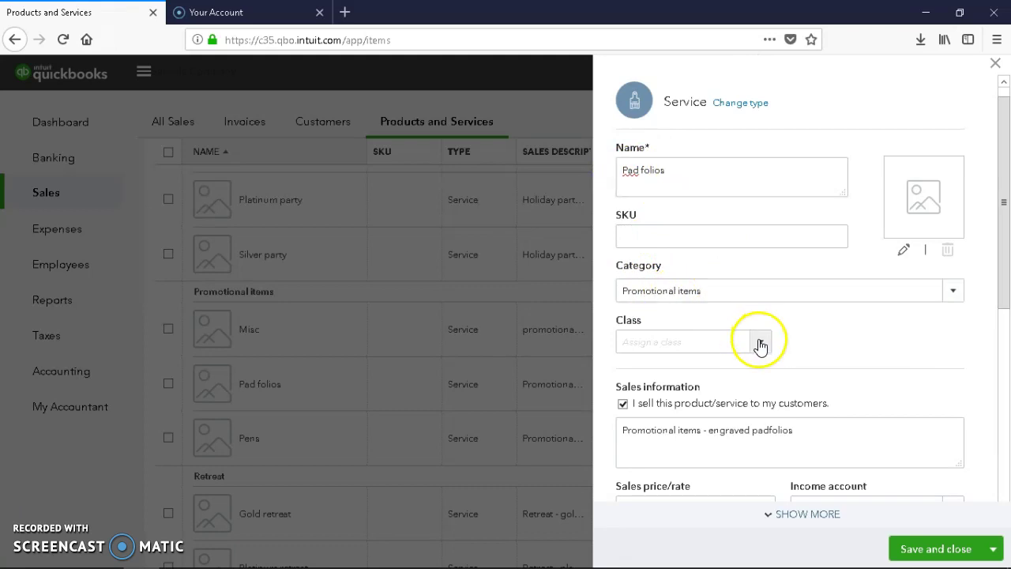
pyautogui.scroll(-2, 760, 346)
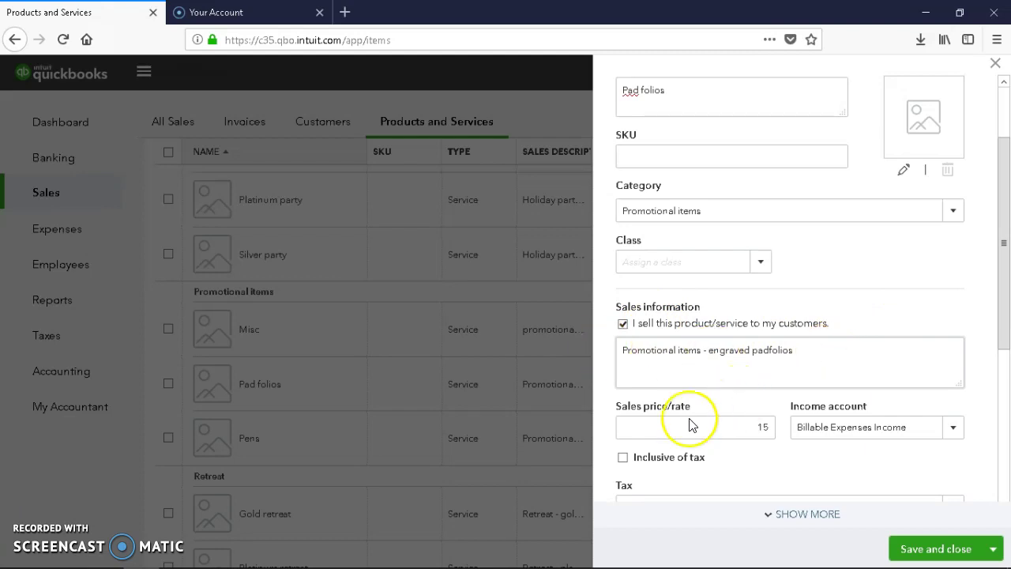
# - Review the income accounts available for Pad folios and the sales tax settings without changing them
pyautogui.click(952, 430)
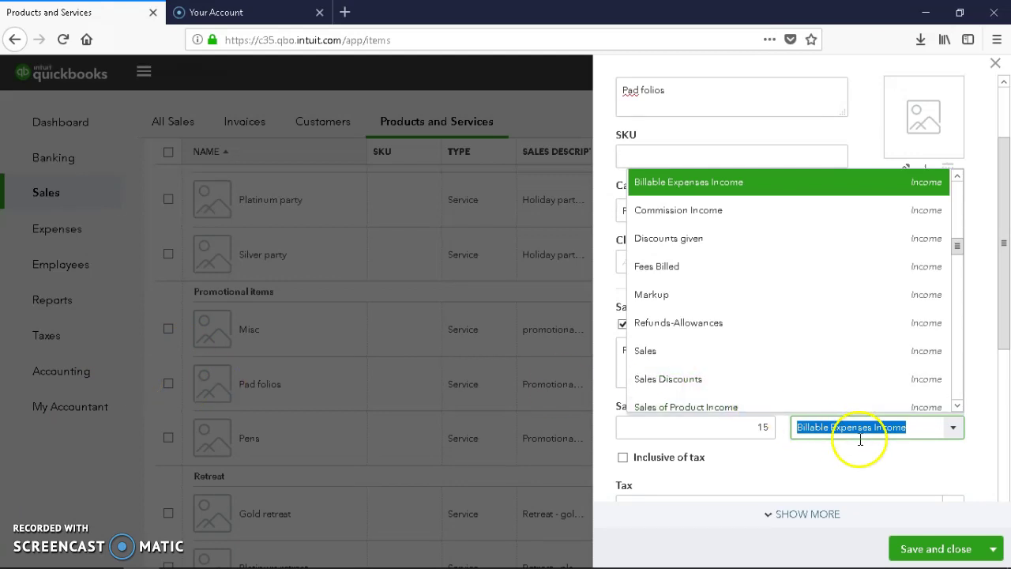
pyautogui.click(912, 468)
pyautogui.scroll(-2, 786, 417)
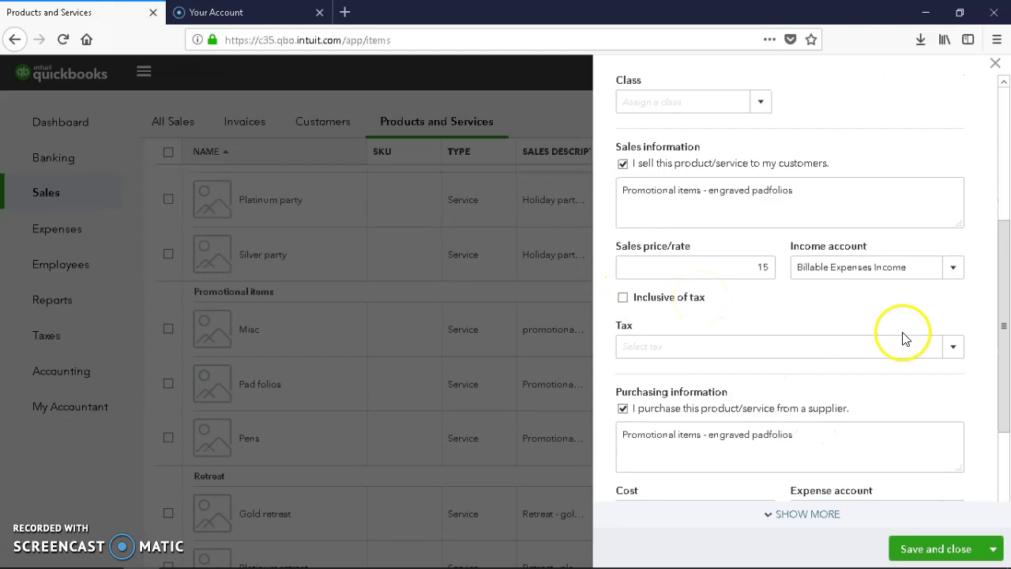
# - Examine the Pad folios cost, expense account, purchase tax and preferred supplier fields, and close the form without saving
pyautogui.scroll(-2, 840, 339)
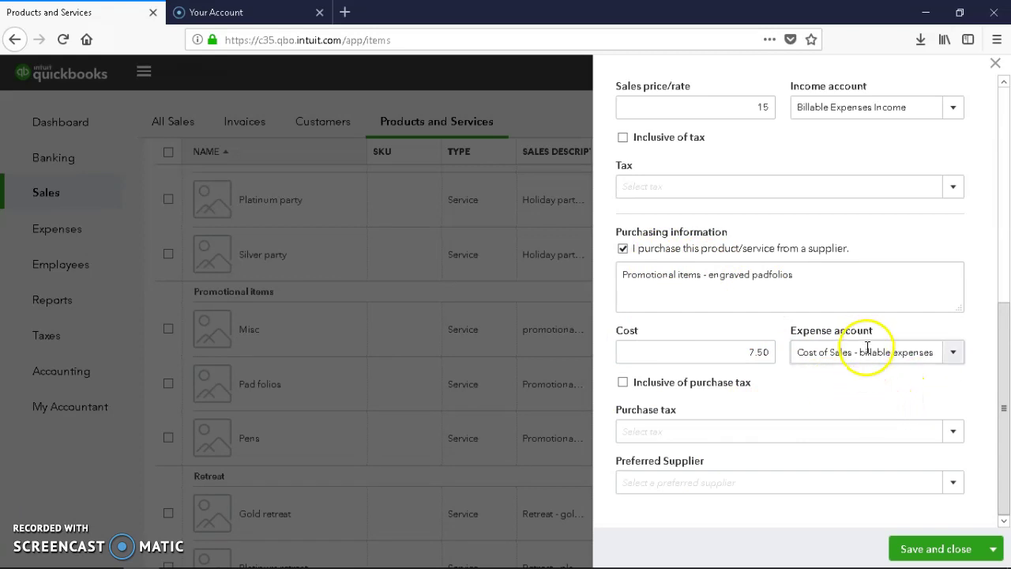
pyautogui.scroll(5, 867, 344)
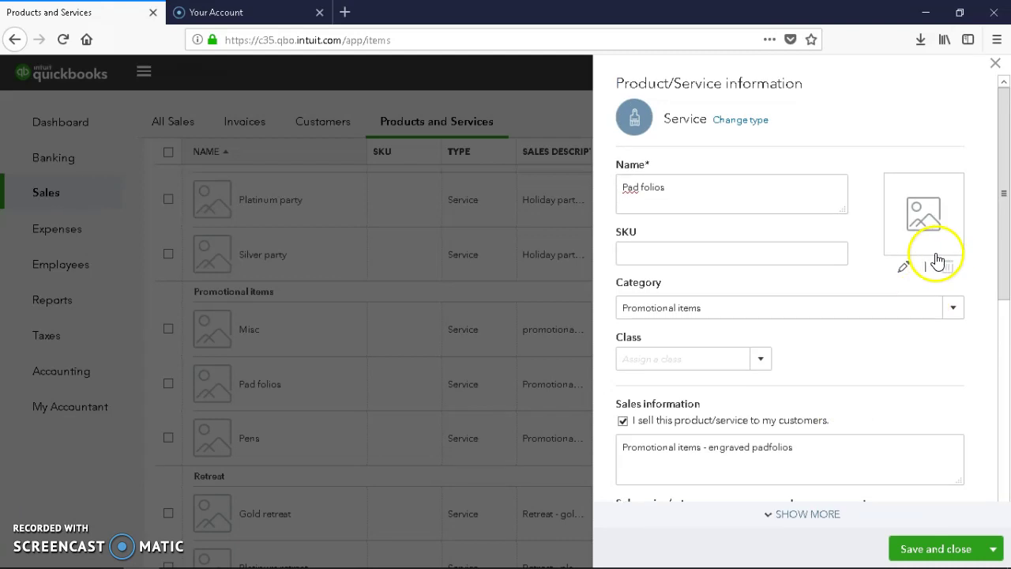
pyautogui.scroll(-5, 903, 328)
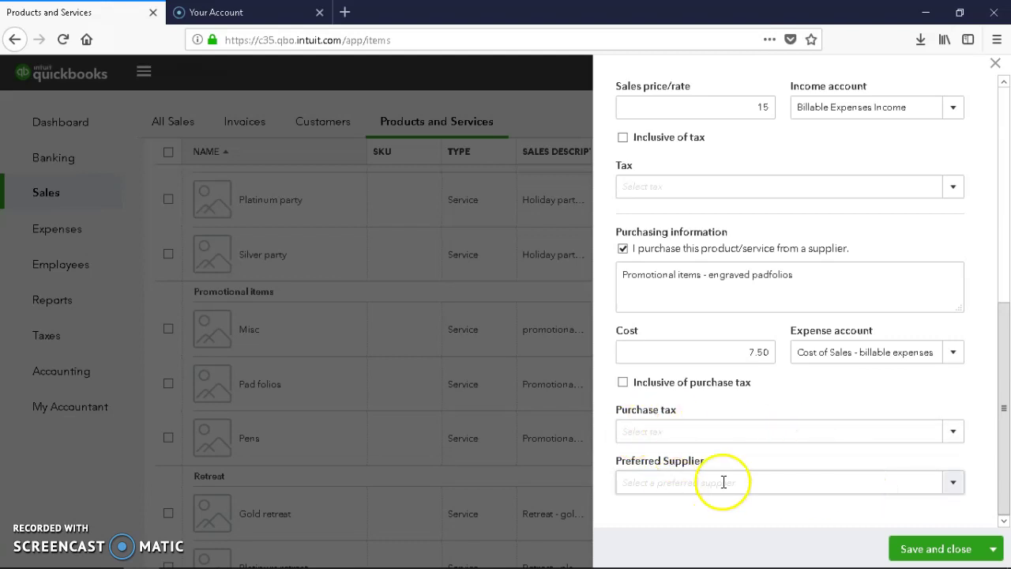
pyautogui.click(995, 63)
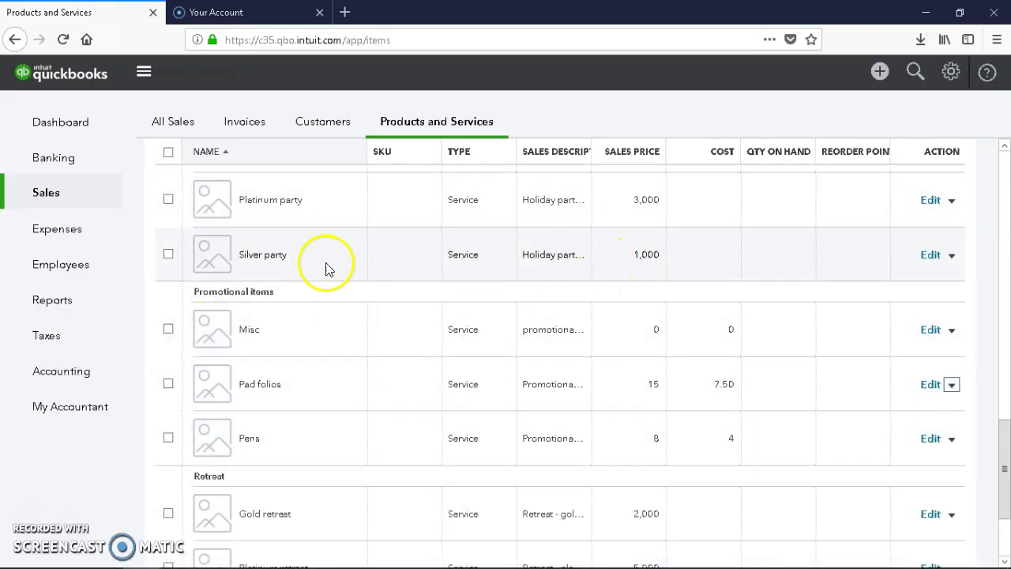
# - Reload the Products and Services list, show the new item type choices, and close the form without creating an item
pyautogui.click(59, 198)
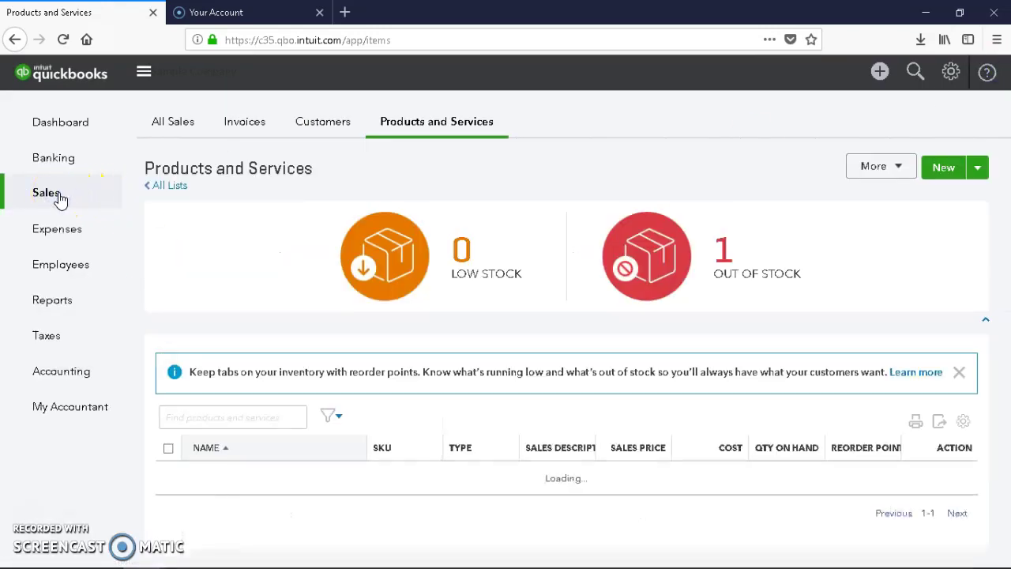
pyautogui.click(939, 172)
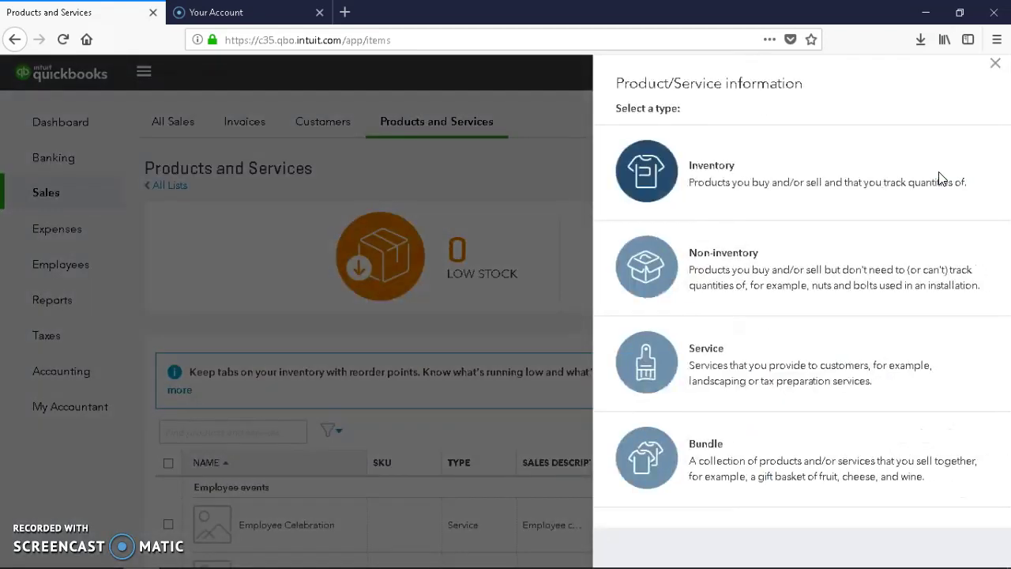
pyautogui.click(996, 70)
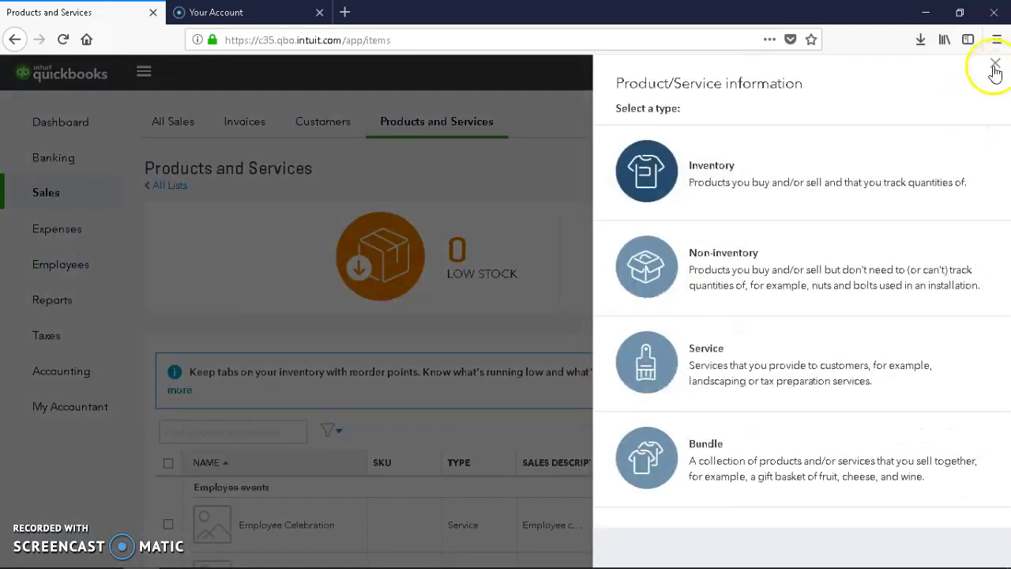
# - Open the list of invoices and start a new invoice
pyautogui.click(243, 123)
pyautogui.click(164, 126)
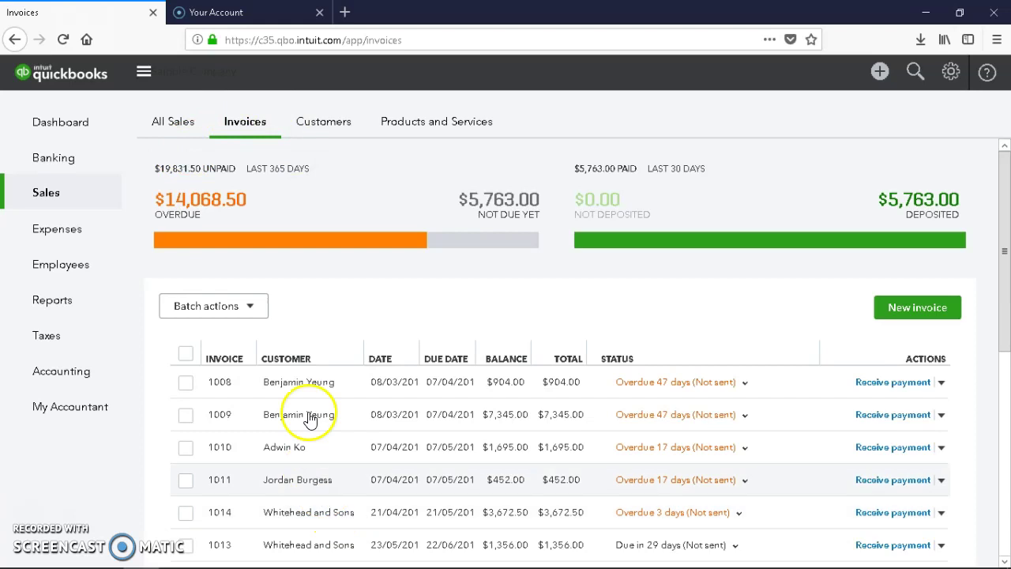
pyautogui.click(935, 316)
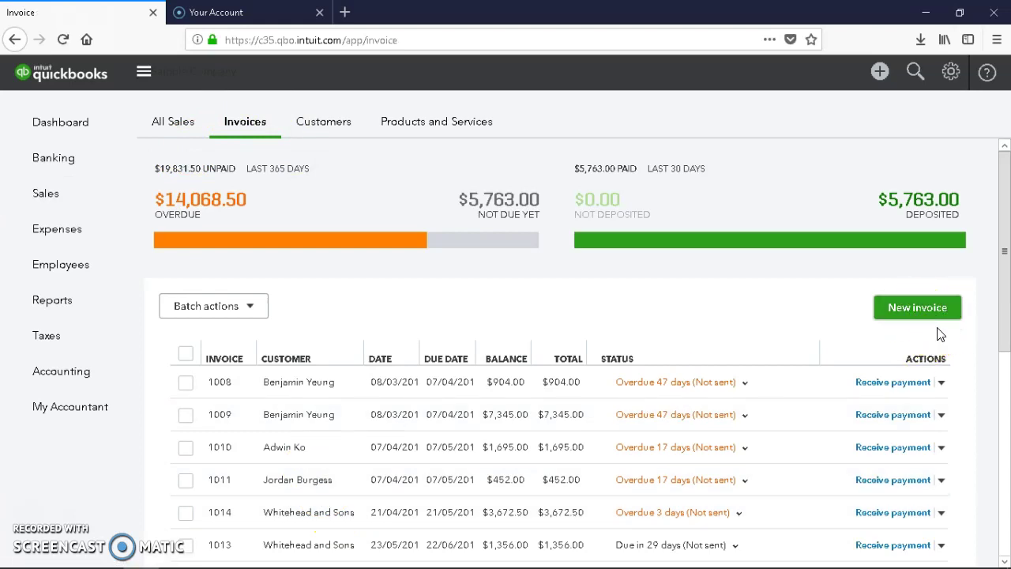
pyautogui.click(935, 310)
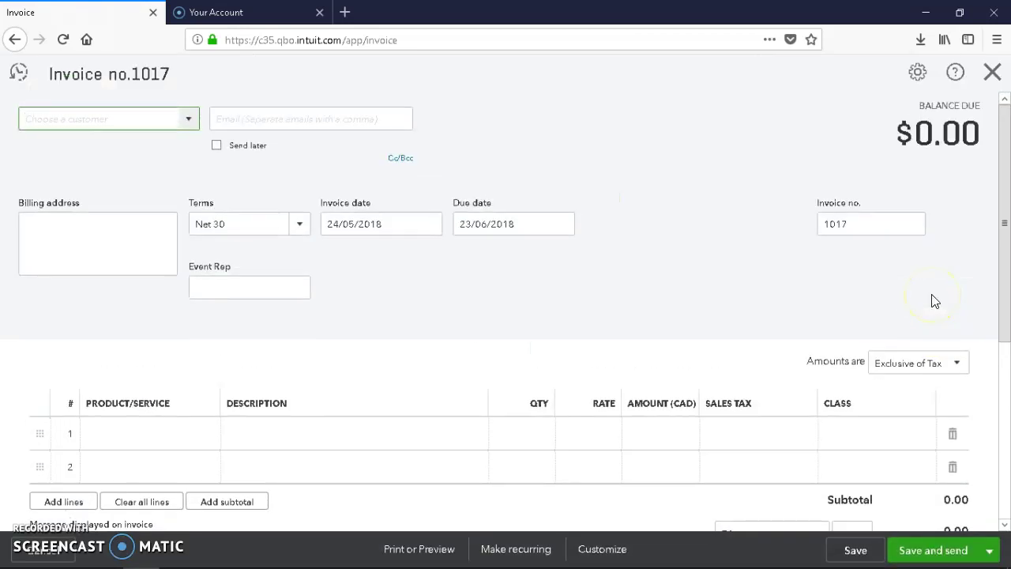
# - Try Abercrombie International Group as customer, replace it with the CAD customer listed directly after it, and check the payment terms field
pyautogui.click(195, 128)
pyautogui.click(189, 123)
pyautogui.click(193, 125)
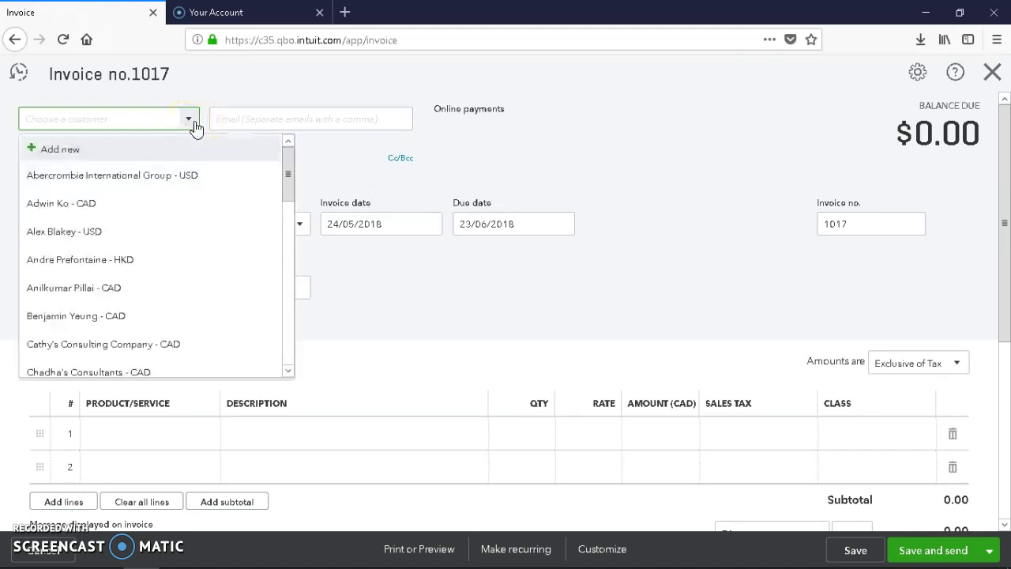
pyautogui.click(116, 169)
pyautogui.click(187, 118)
pyautogui.click(187, 123)
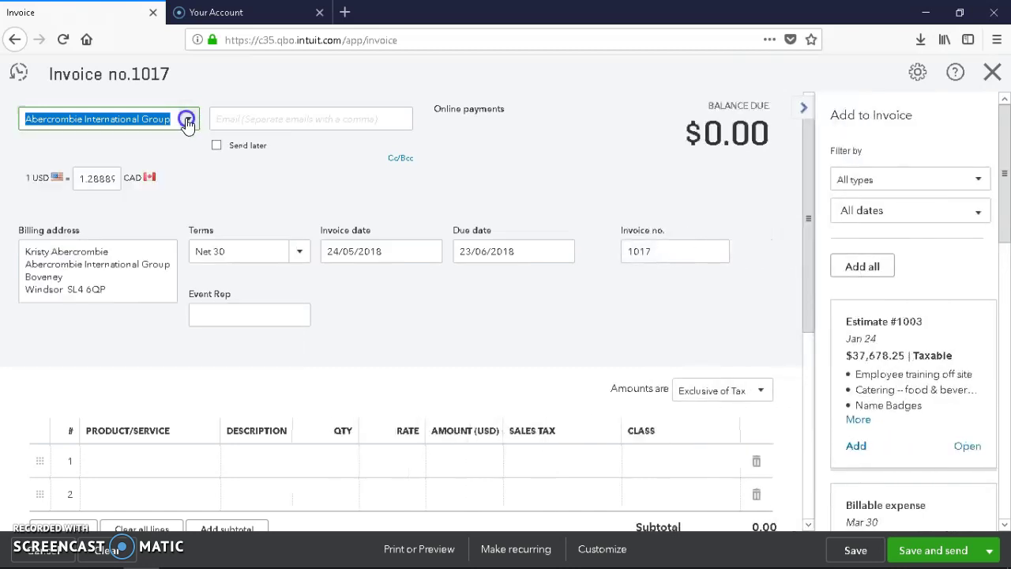
pyautogui.click(69, 184)
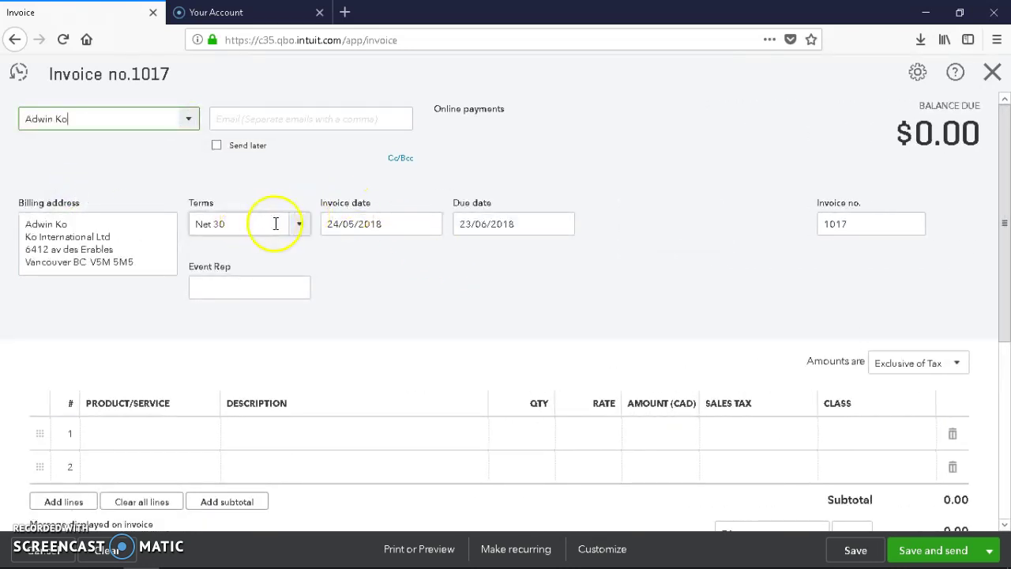
pyautogui.click(297, 226)
pyautogui.click(297, 226)
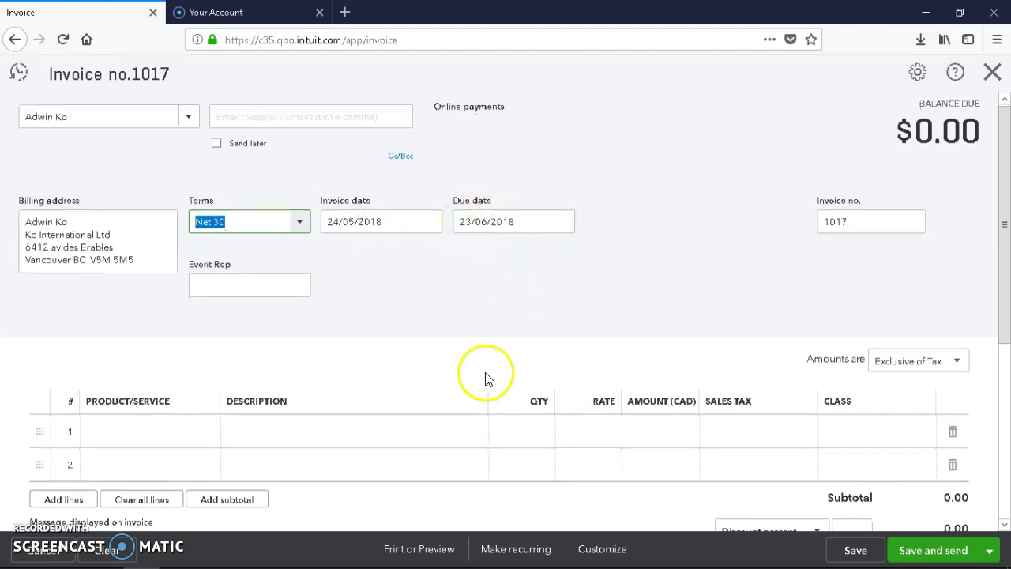
# - Add the Entertainment service from General services to the first line of the invoice
pyautogui.scroll(-3, 485, 377)
pyautogui.click(223, 200)
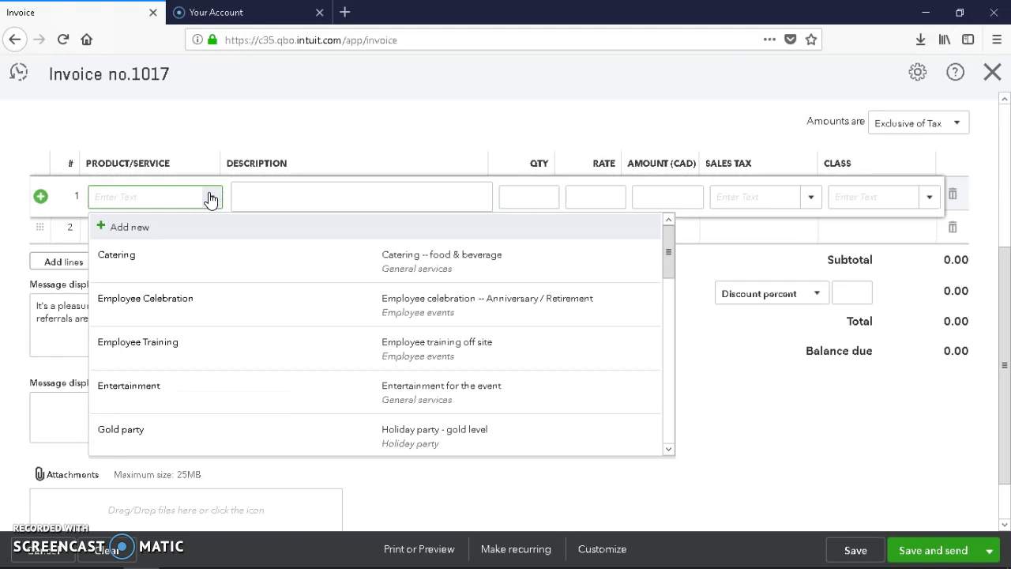
pyautogui.click(212, 204)
pyautogui.click(219, 222)
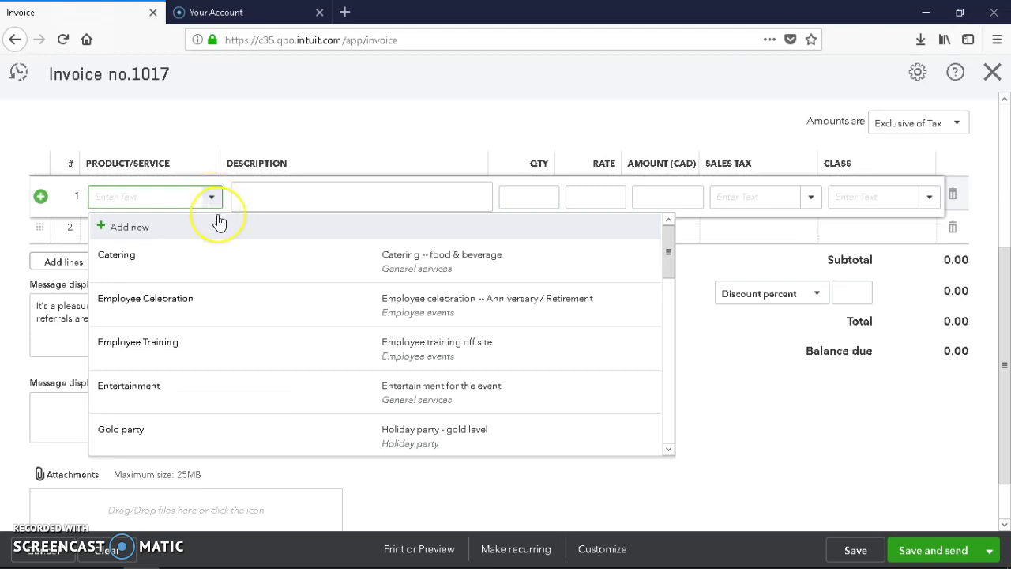
pyautogui.click(194, 389)
# - Review the invoice's customer details and Entertainment line, and leave the invoice without saving it
pyautogui.scroll(1, 529, 375)
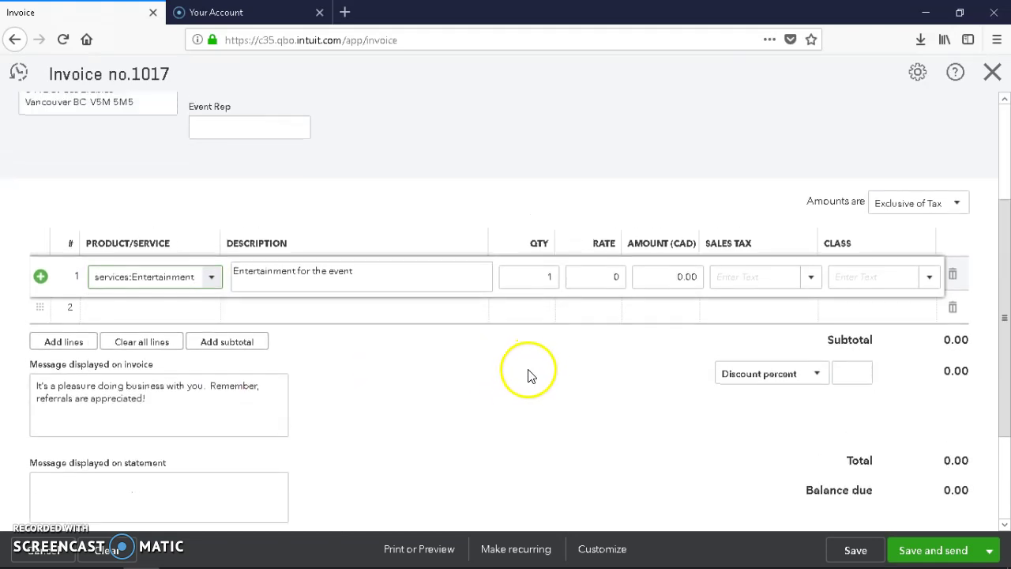
pyautogui.scroll(2, 528, 376)
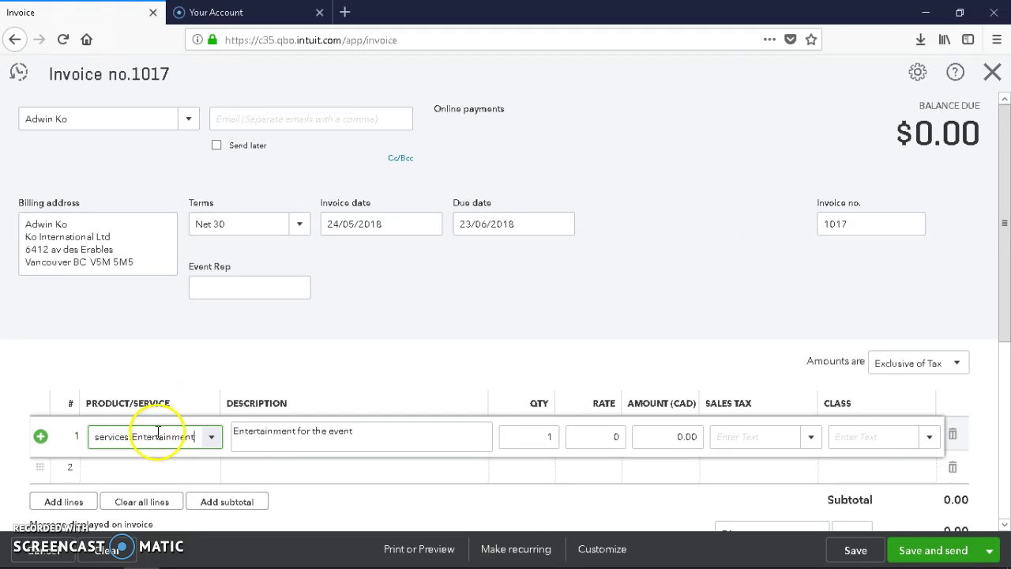
pyautogui.click(993, 72)
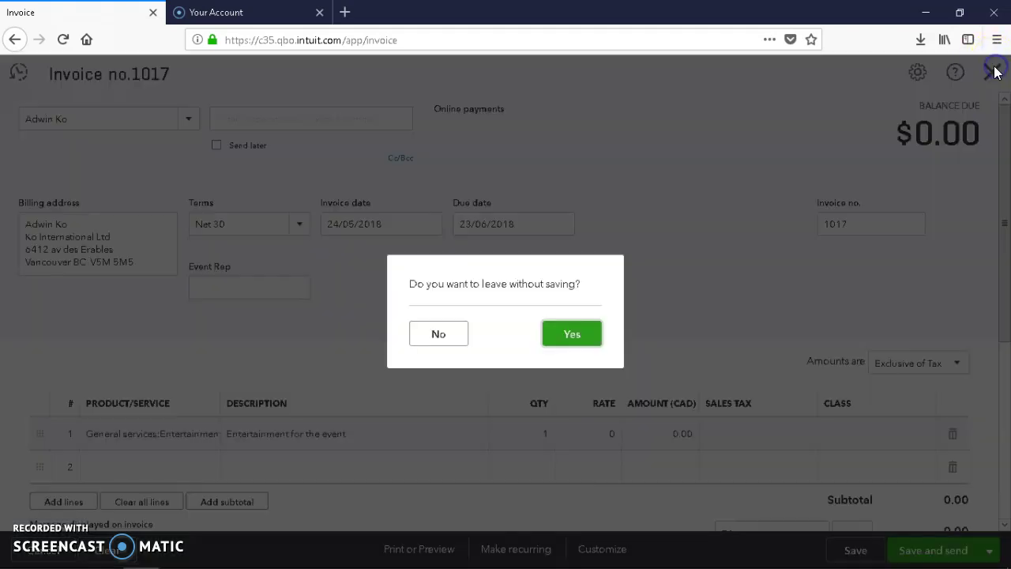
pyautogui.click(570, 339)
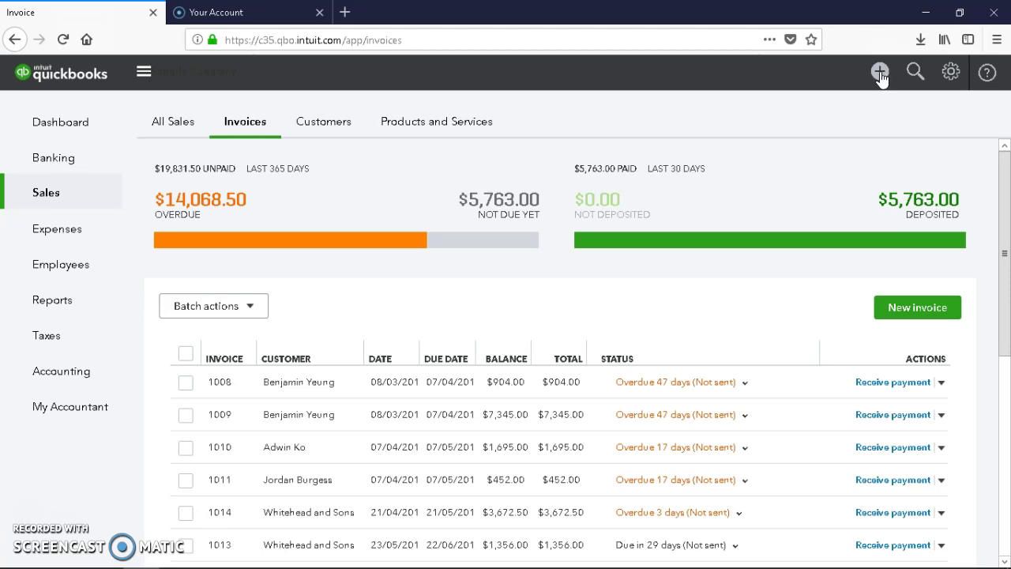
# - Review the customer, supplier and employee record types that can be created, and show the company settings, lists and tools
pyautogui.click(880, 72)
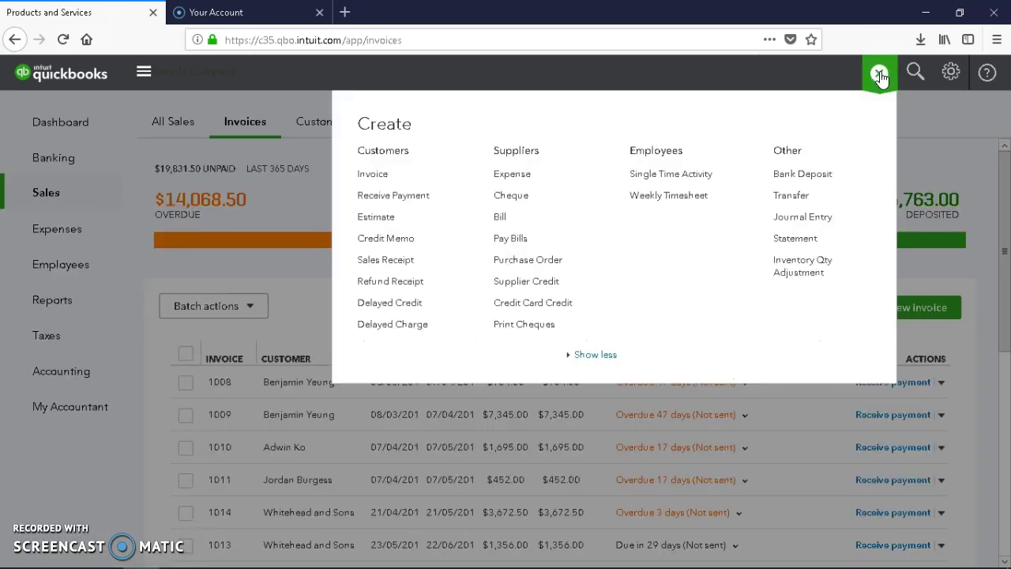
pyautogui.click(722, 198)
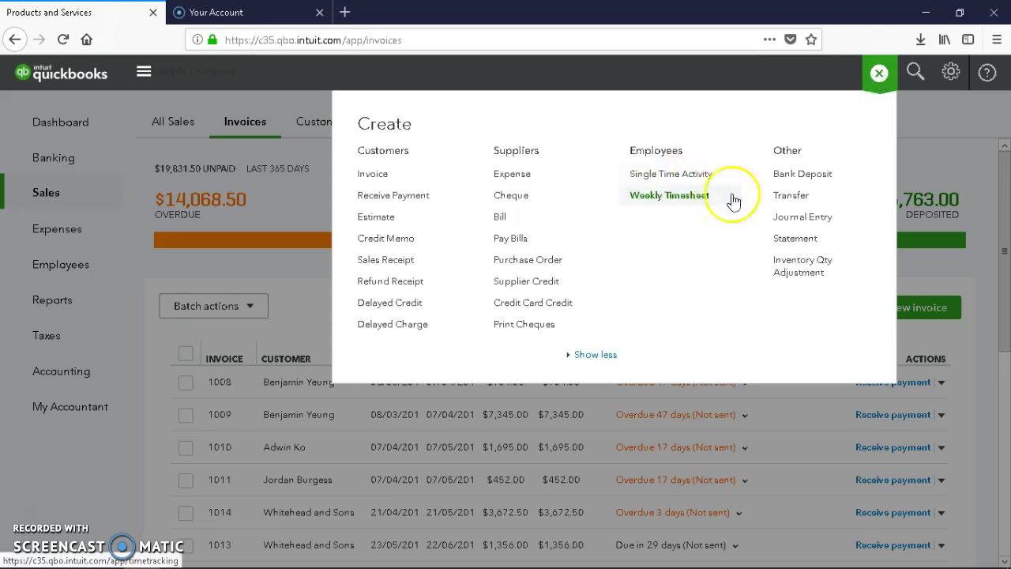
pyautogui.click(952, 72)
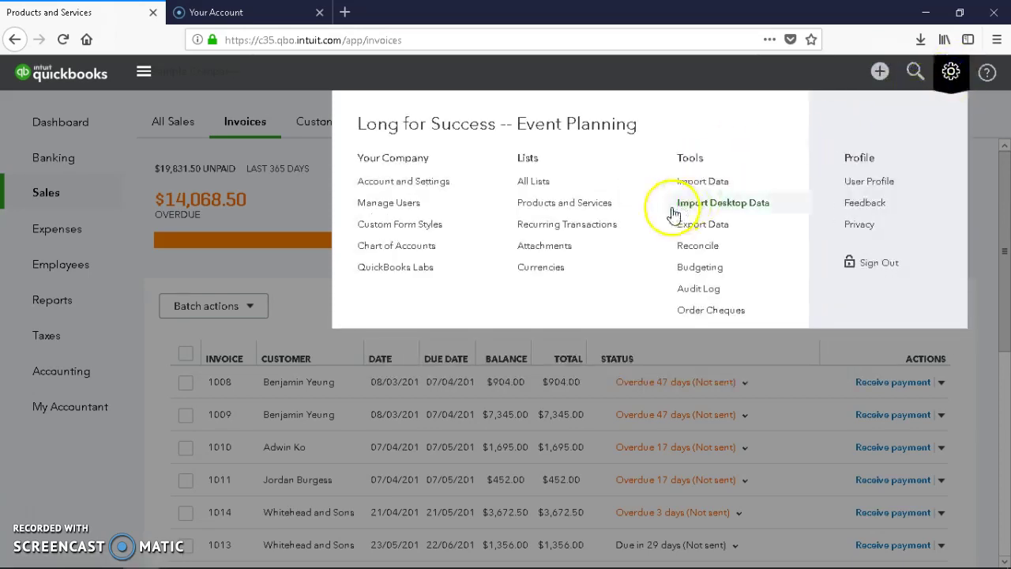